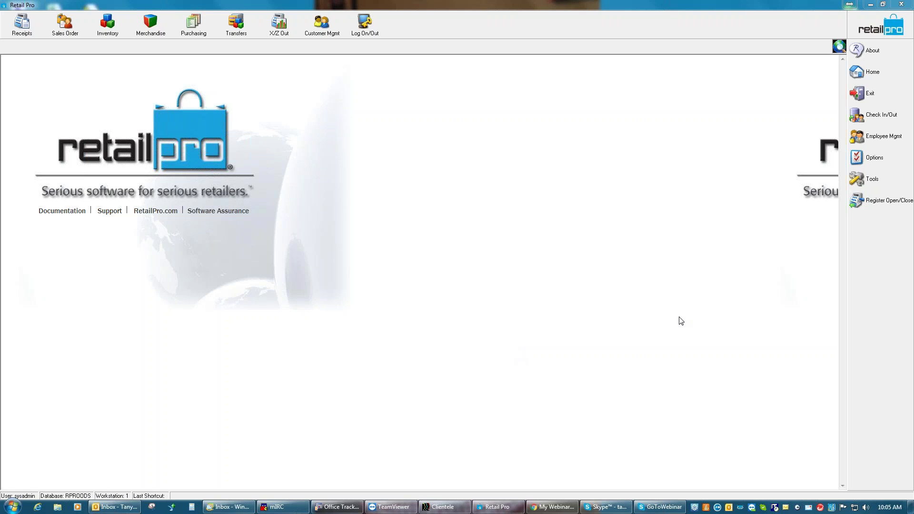
Minimize Retail Pro and open Computer Management from the desktop Computer icon's Manage option
{"action": "left_click", "coordinate": [874, 7]}
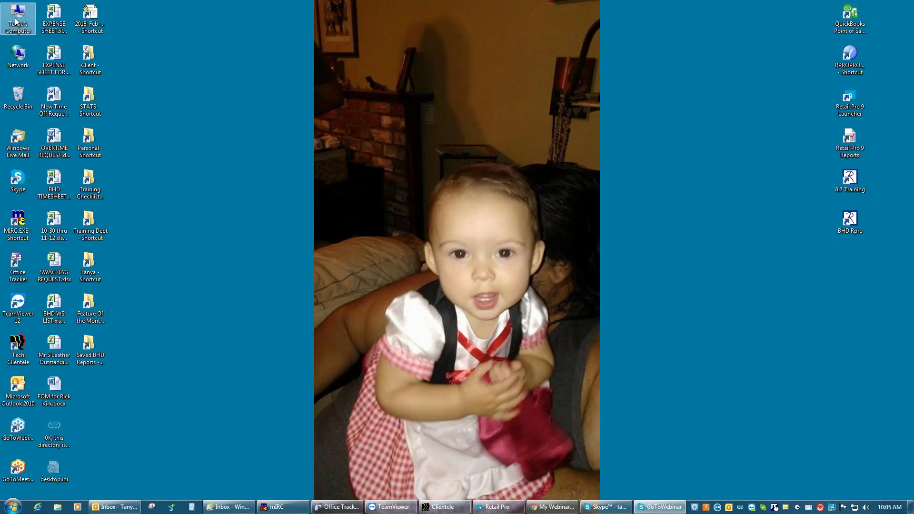
{"action": "right_click", "coordinate": [15, 21]}
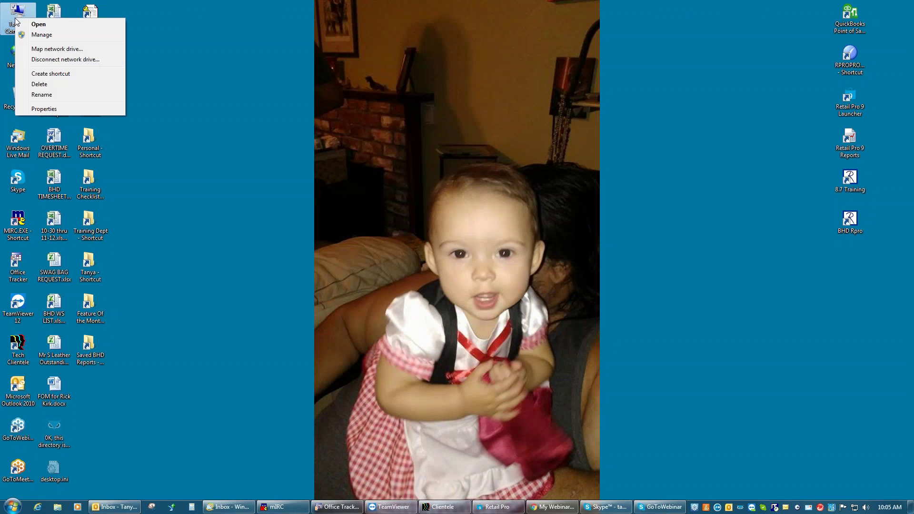
{"action": "left_click", "coordinate": [40, 35]}
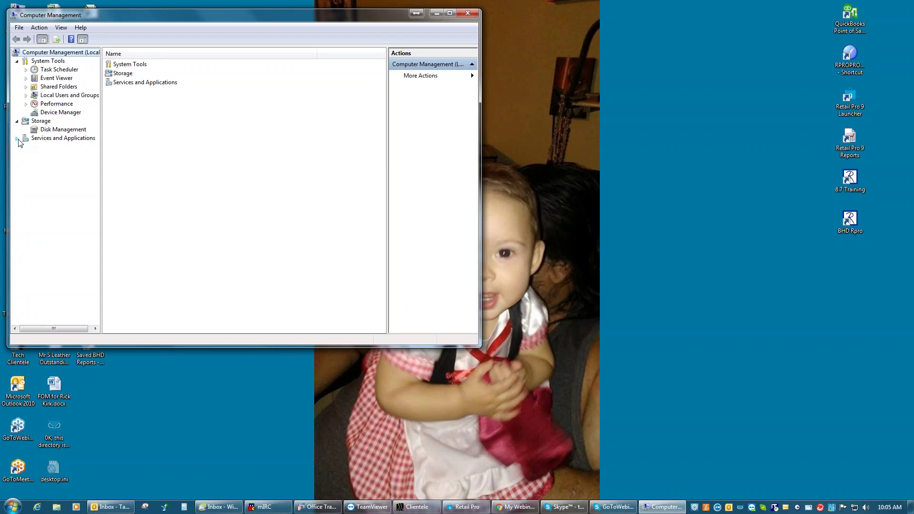
List the services with full names and inspect OracleODS11gr1TNSListener and OracleServiceRproODS
{"action": "left_click", "coordinate": [17, 139]}
{"action": "left_click", "coordinate": [49, 147]}
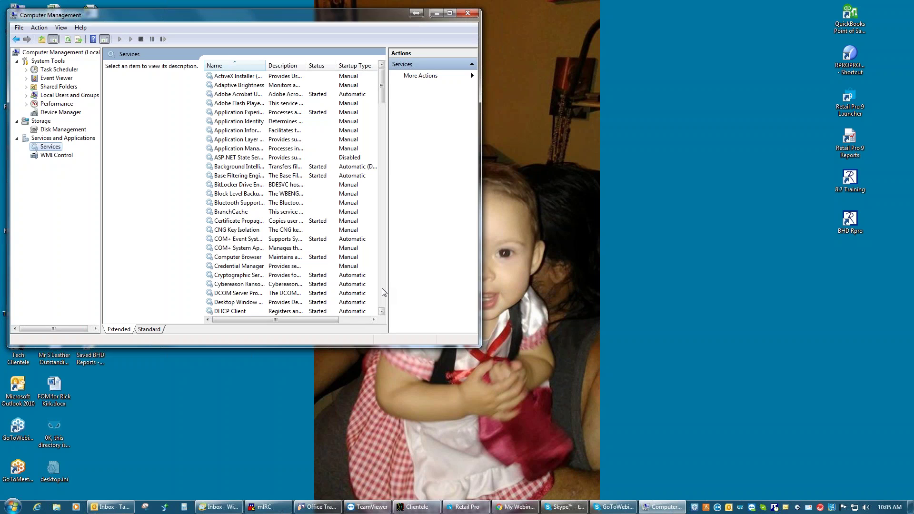
{"action": "scroll", "coordinate": [383, 292], "scroll_direction": "down", "scroll_amount": 9}
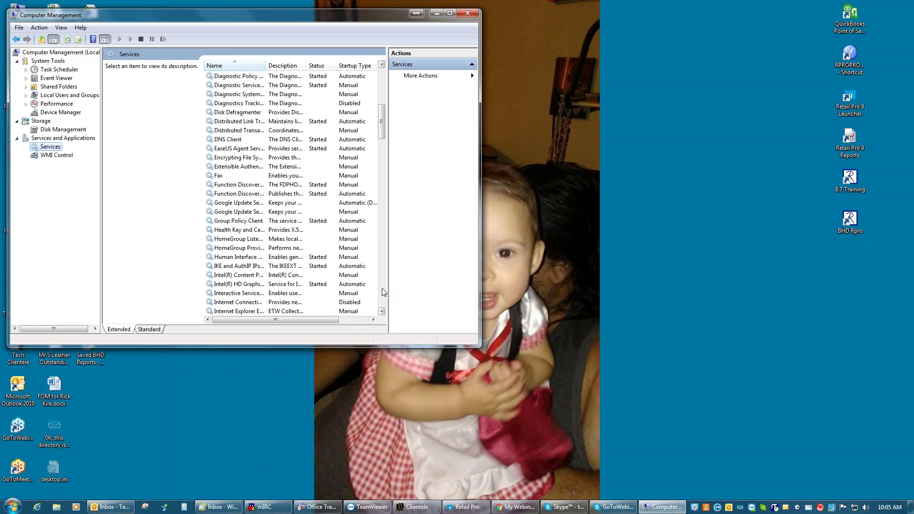
{"action": "scroll", "coordinate": [384, 292], "scroll_direction": "down", "scroll_amount": 9}
{"action": "scroll", "coordinate": [383, 292], "scroll_direction": "down", "scroll_amount": 9}
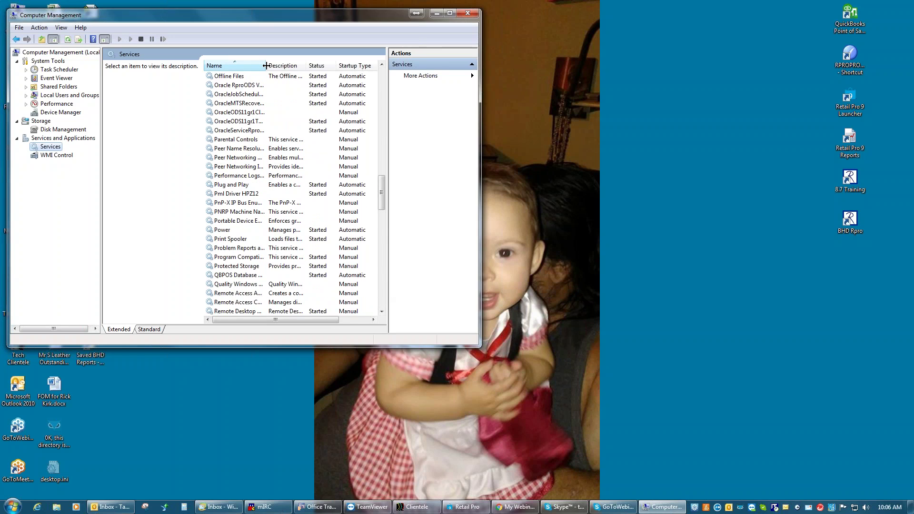
{"action": "left_click_drag", "start_coordinate": [266, 65], "coordinate": [292, 65]}
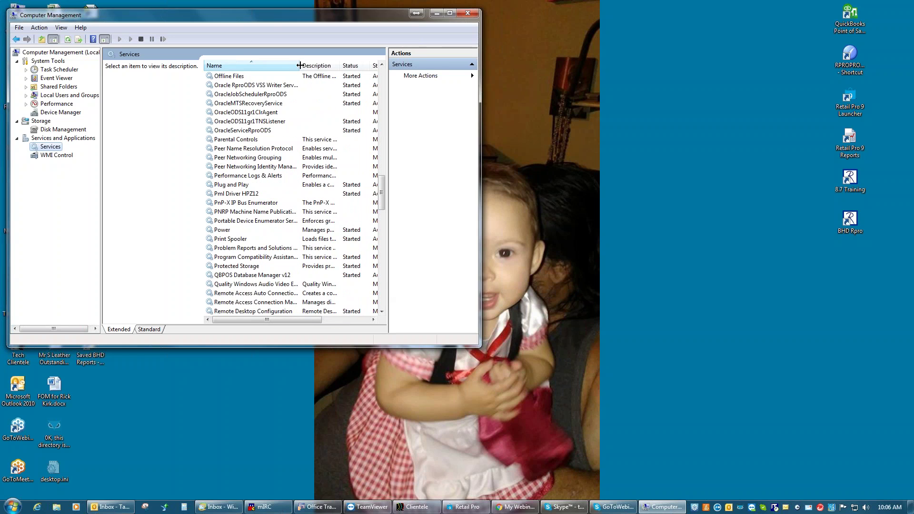
{"action": "left_click", "coordinate": [239, 121]}
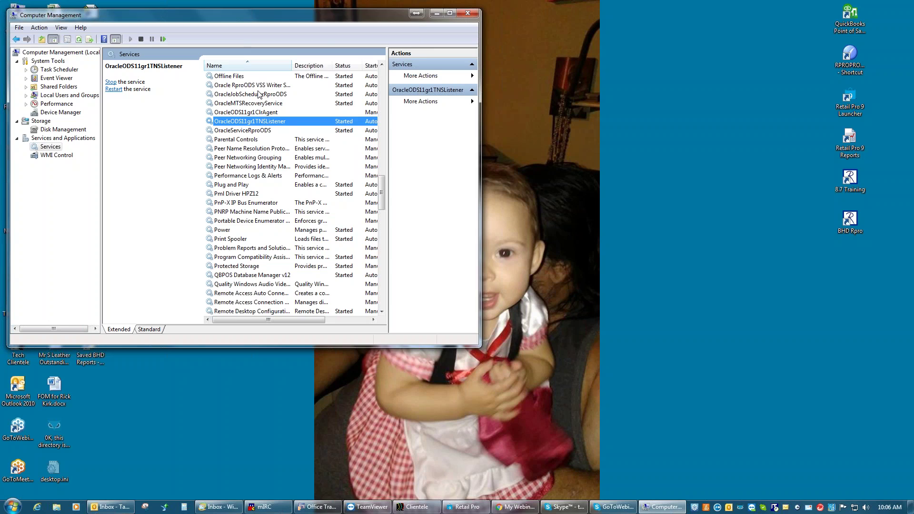
{"action": "left_click", "coordinate": [255, 132]}
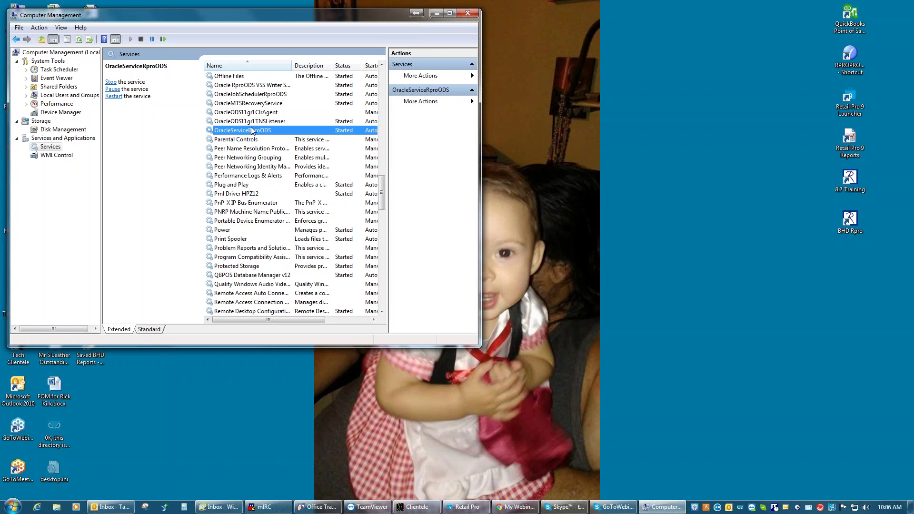
Minimize Computer Management and start Windows Task Manager from the taskbar
{"action": "left_click", "coordinate": [437, 13]}
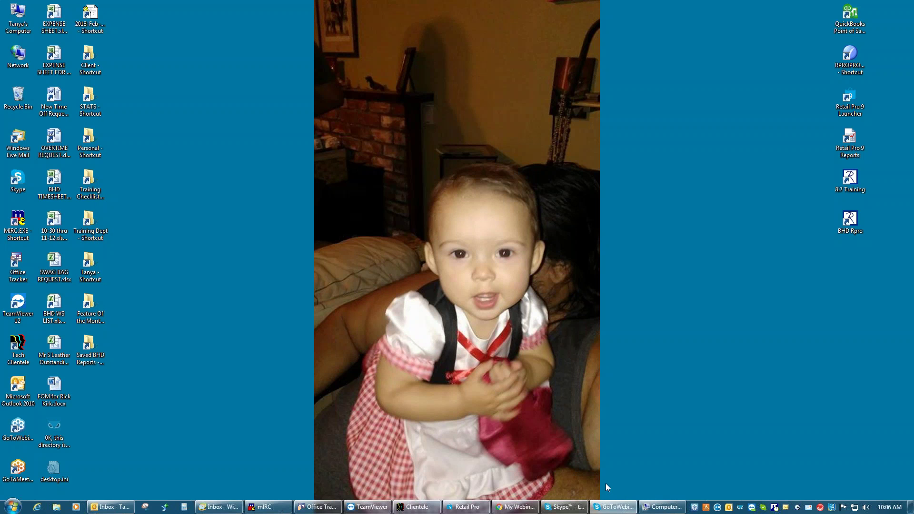
{"action": "mouse_move", "coordinate": [660, 502]}
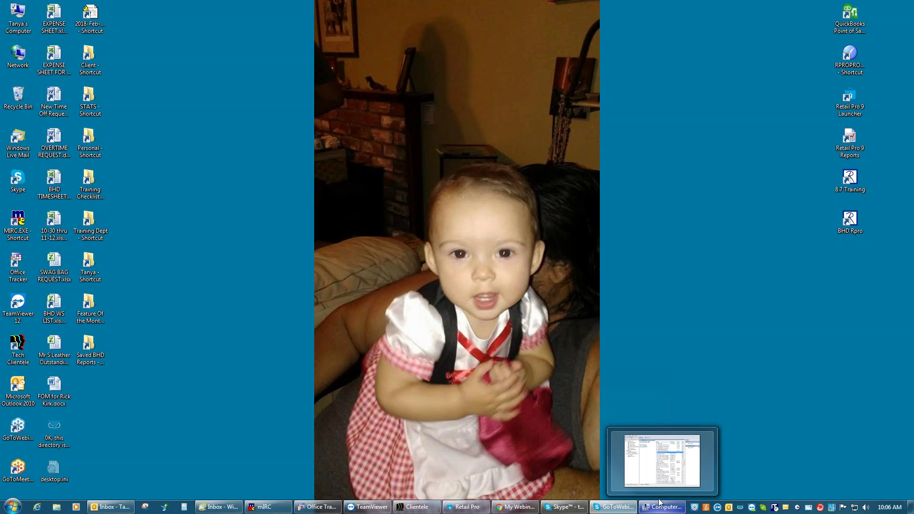
{"action": "mouse_move", "coordinate": [622, 507]}
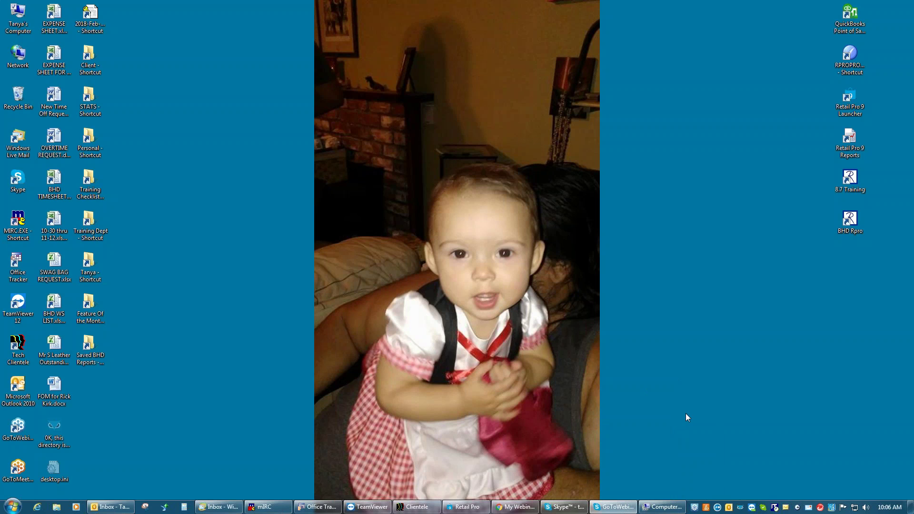
{"action": "right_click", "coordinate": [645, 378]}
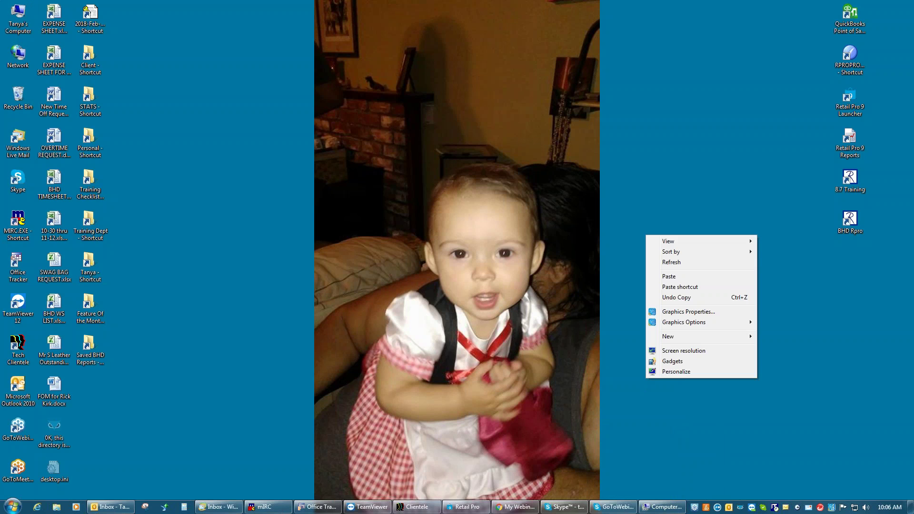
{"action": "right_click", "coordinate": [690, 504]}
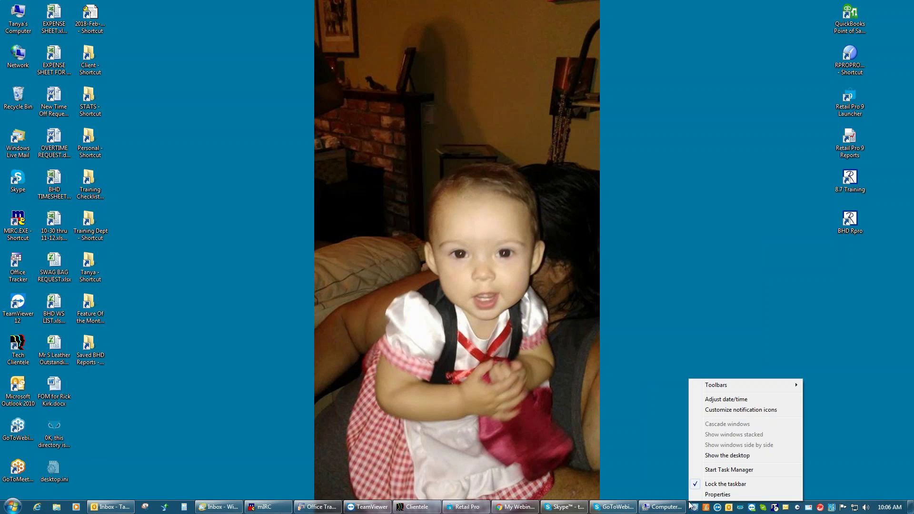
{"action": "left_click", "coordinate": [716, 471]}
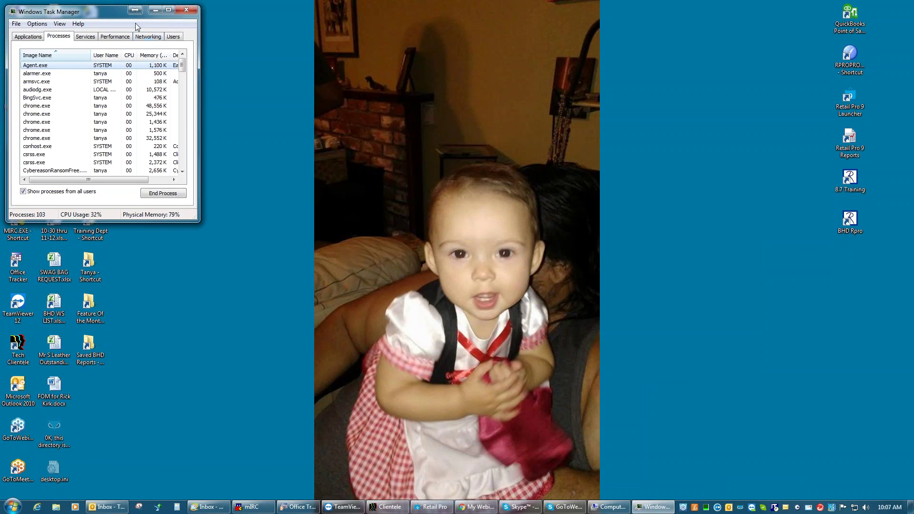
Find RPro9.exe in the Processes list, then close Task Manager
{"action": "left_click_drag", "start_coordinate": [112, 9], "coordinate": [423, 103]}
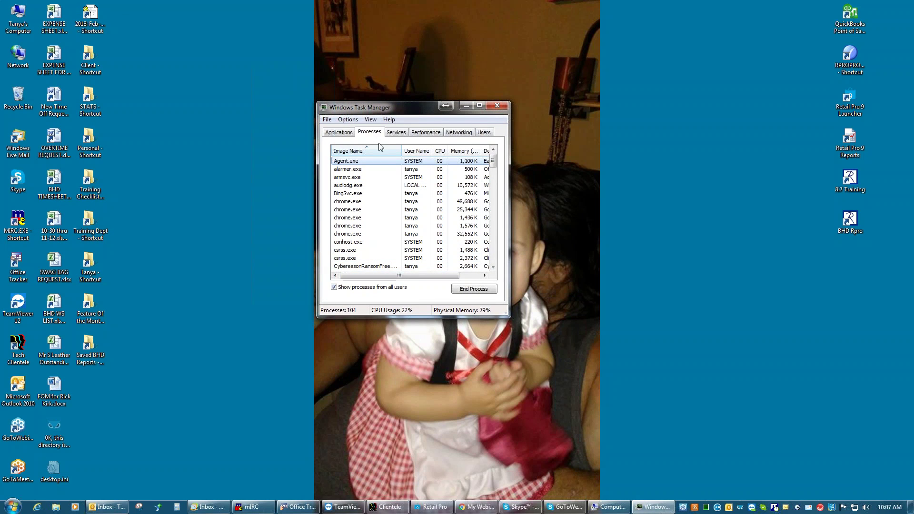
{"action": "scroll", "coordinate": [493, 232], "scroll_direction": "down", "scroll_amount": 4}
{"action": "scroll", "coordinate": [493, 232], "scroll_direction": "down", "scroll_amount": 5}
{"action": "scroll", "coordinate": [496, 250], "scroll_direction": "down", "scroll_amount": 5}
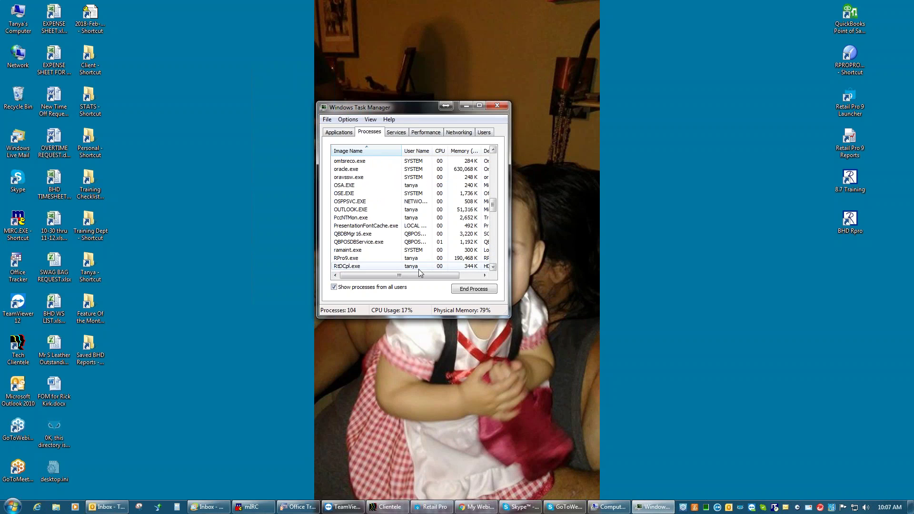
{"action": "left_click", "coordinate": [356, 261]}
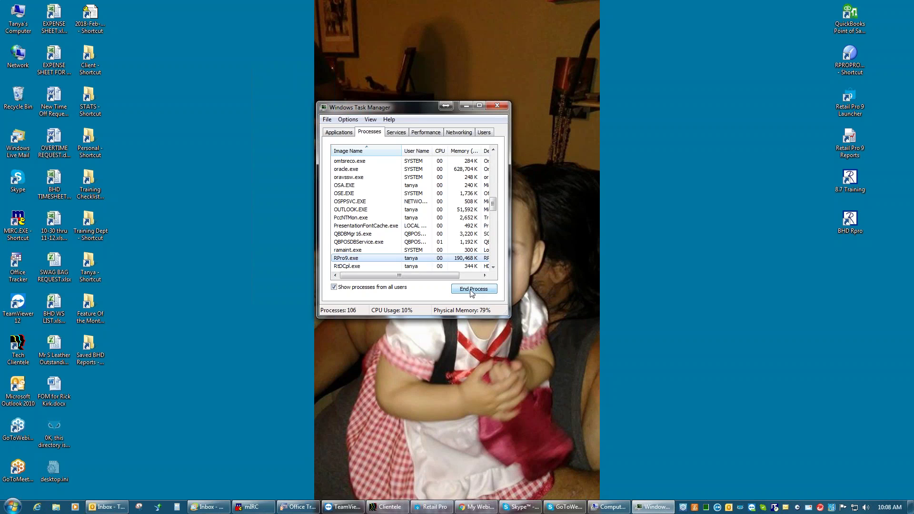
{"action": "left_click", "coordinate": [496, 106]}
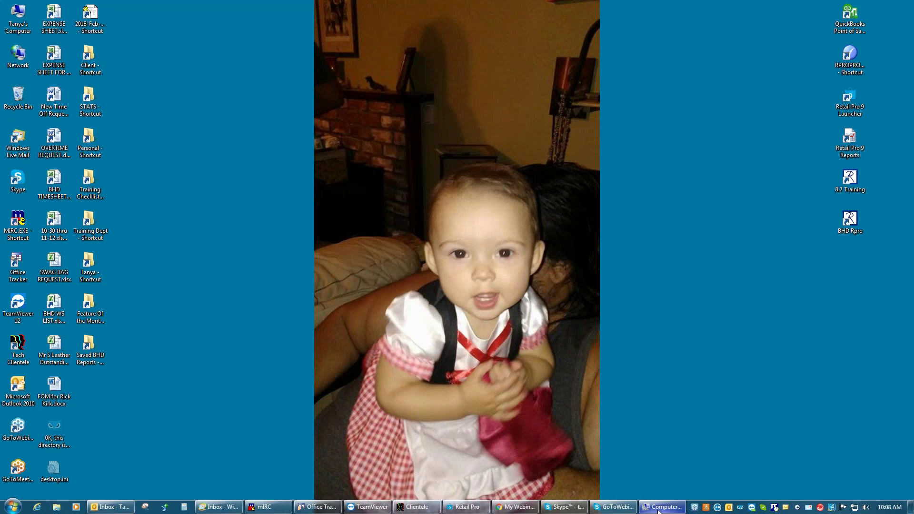
Restart the OracleODS11gr1TNSListener service, then close Computer Management
{"action": "left_click", "coordinate": [662, 507]}
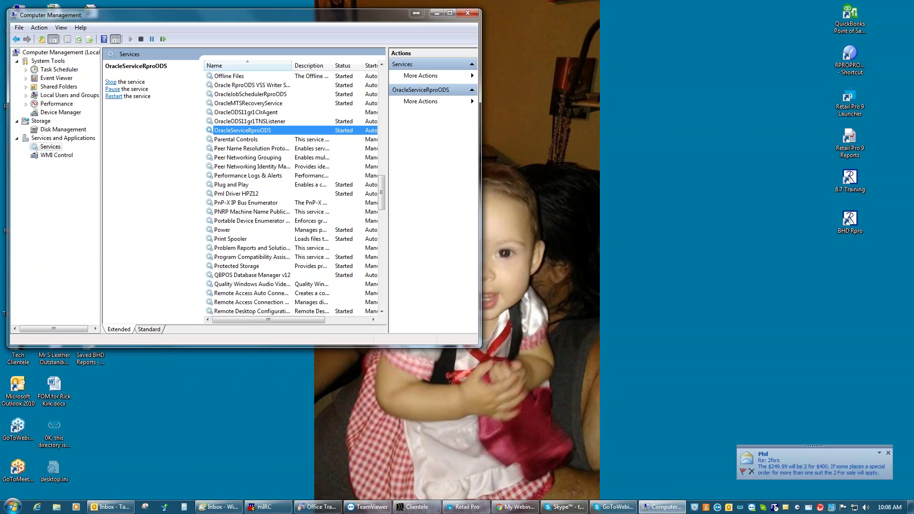
{"action": "left_click", "coordinate": [255, 123]}
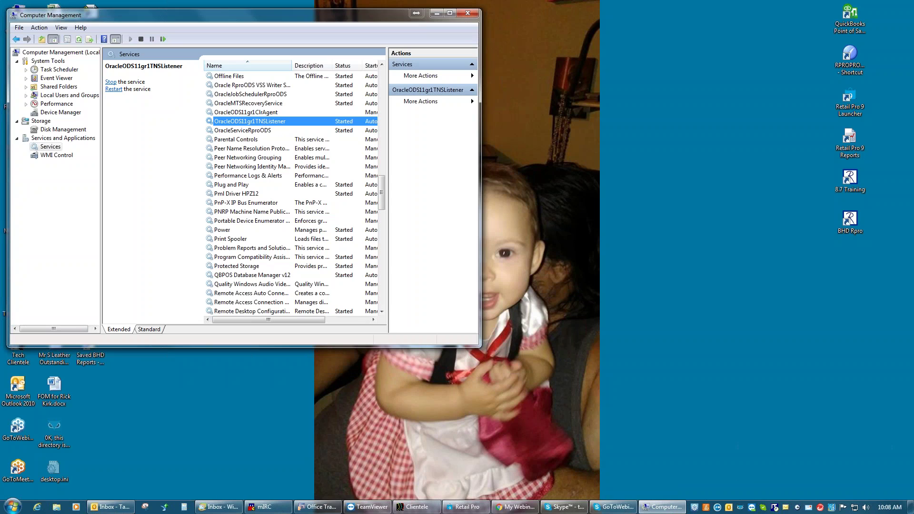
{"action": "left_click", "coordinate": [242, 132]}
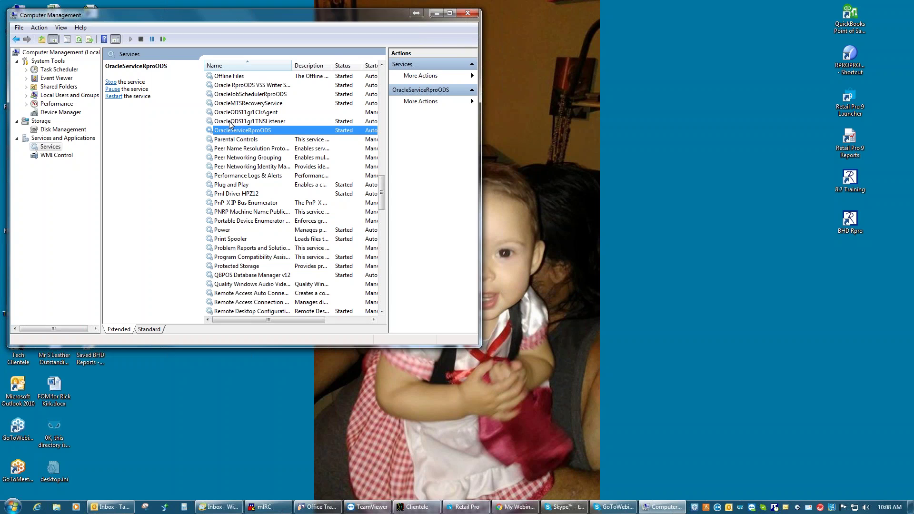
{"action": "left_click", "coordinate": [230, 122]}
{"action": "left_click", "coordinate": [112, 83]}
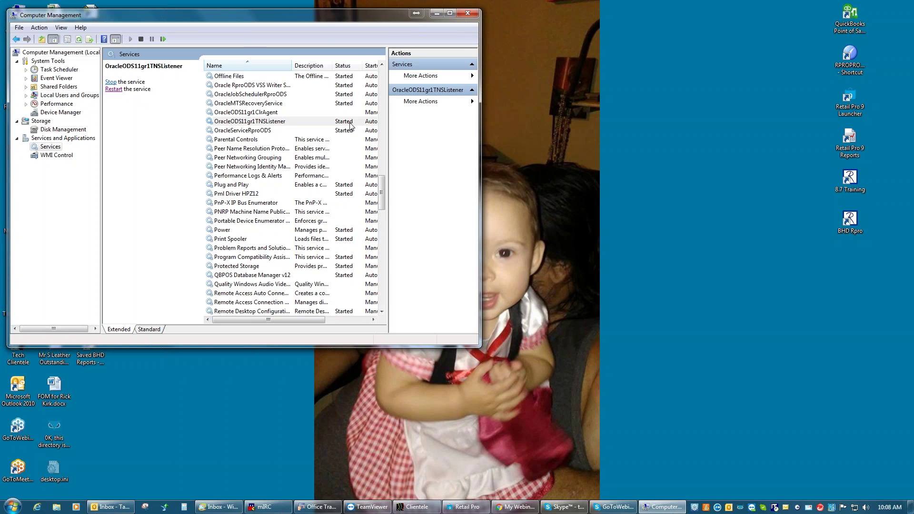
{"action": "left_click", "coordinate": [468, 16]}
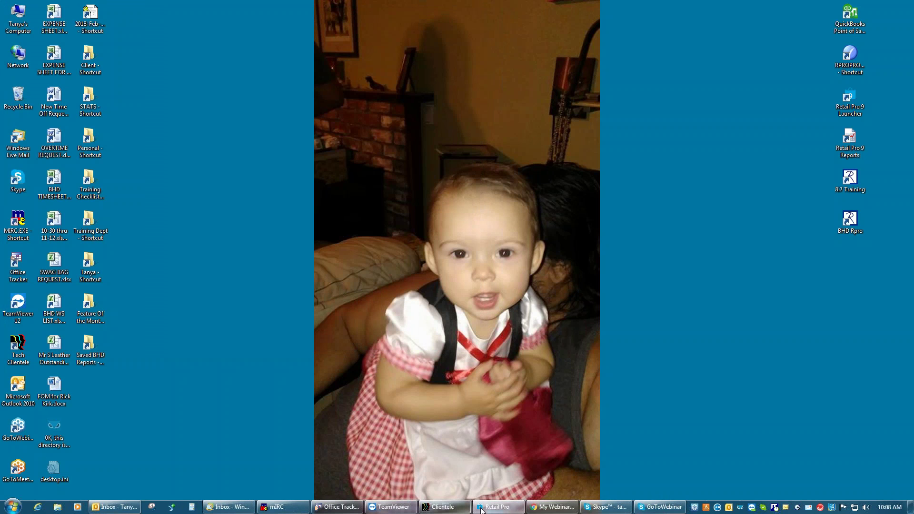
Restore the Retail Pro 9 main window from the taskbar
{"action": "left_click", "coordinate": [498, 508]}
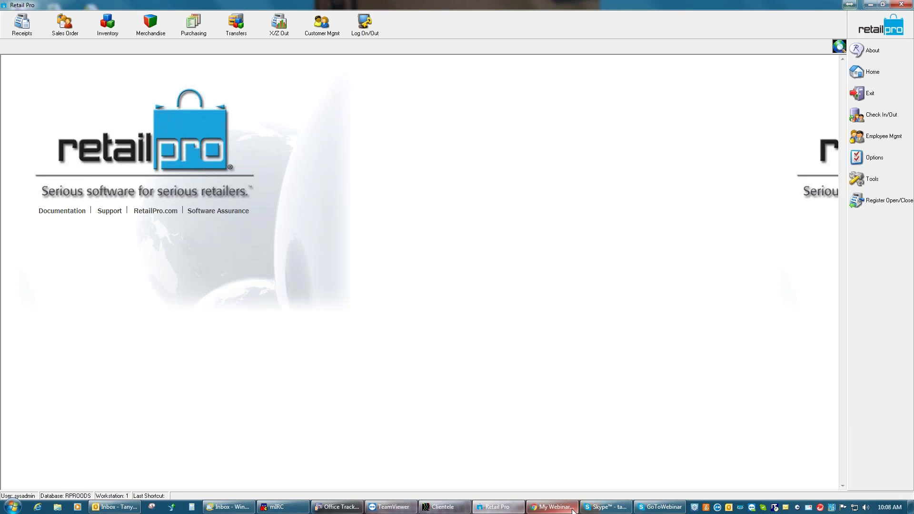
{"action": "mouse_move", "coordinate": [567, 511]}
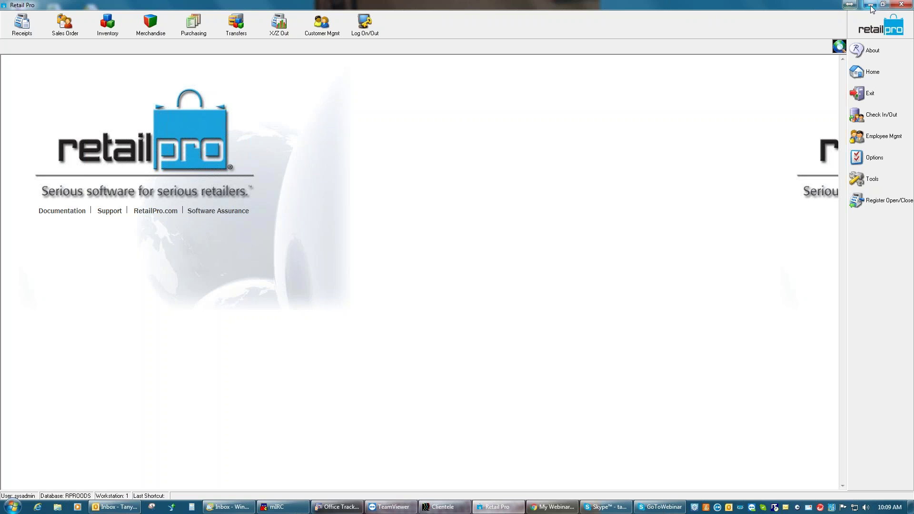
Minimize Retail Pro and open the Retail Pro 9 Launcher shortcut's Properties, centred on screen
{"action": "left_click", "coordinate": [871, 6]}
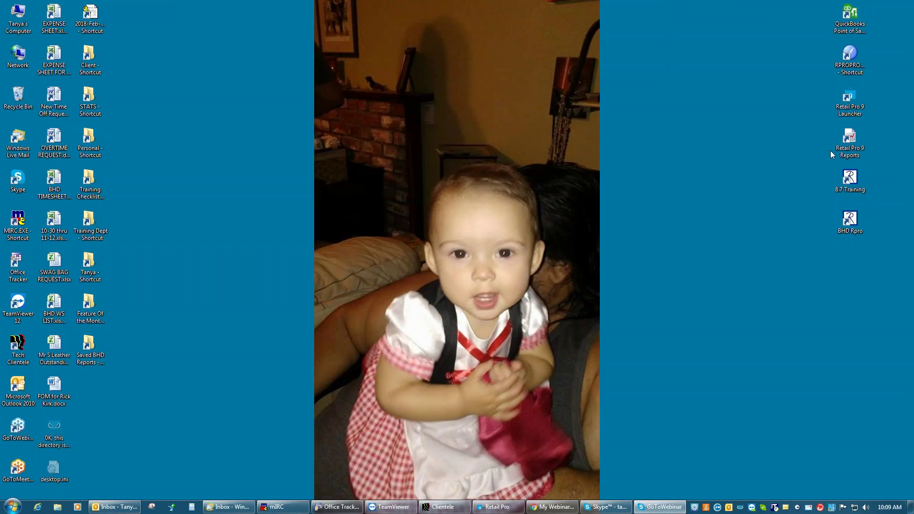
{"action": "right_click", "coordinate": [842, 110]}
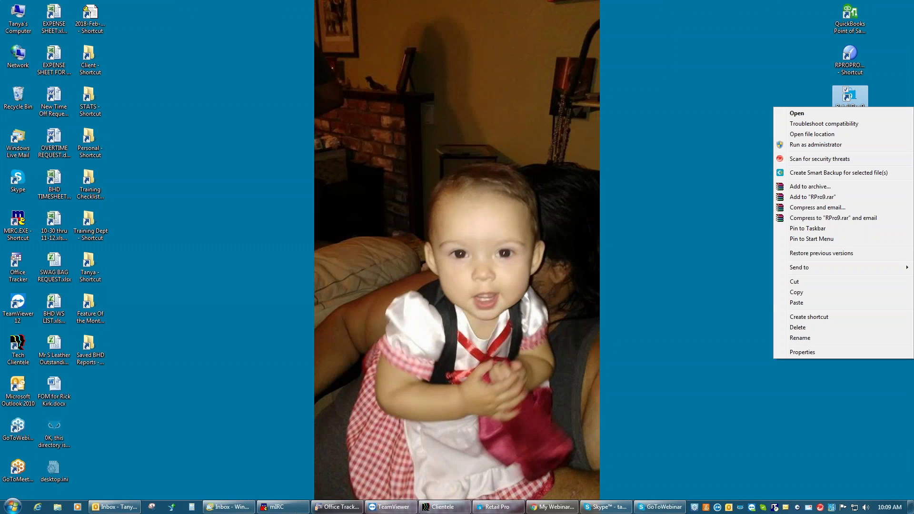
{"action": "left_click", "coordinate": [803, 352]}
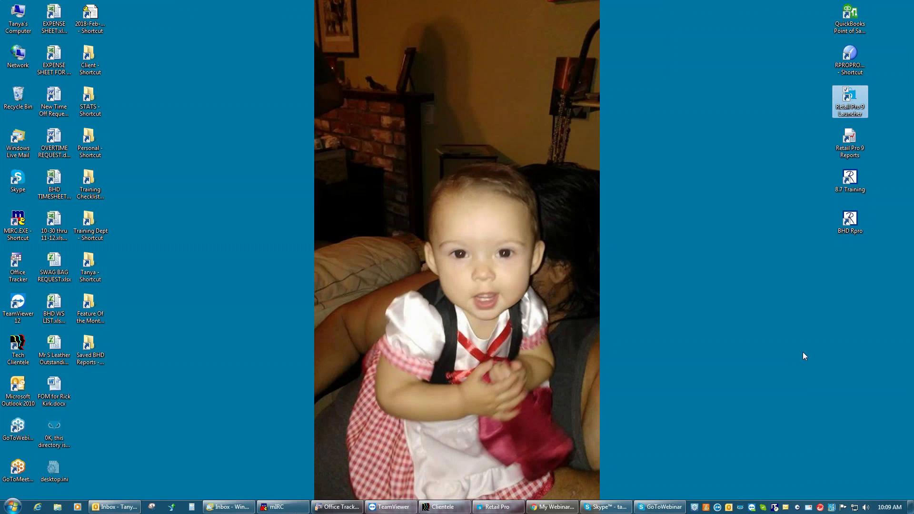
{"action": "left_click_drag", "start_coordinate": [836, 114], "coordinate": [495, 139]}
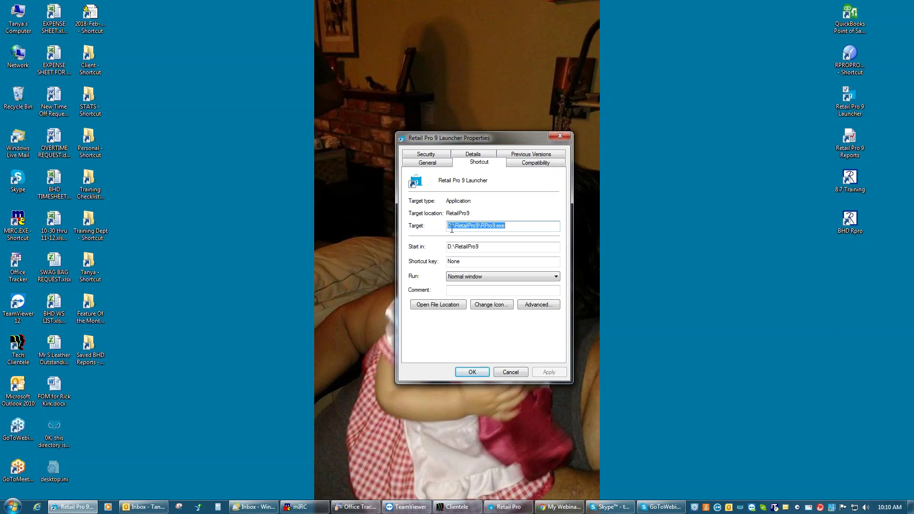
{"action": "left_click", "coordinate": [449, 225]}
{"action": "key", "text": "BackSpace"}
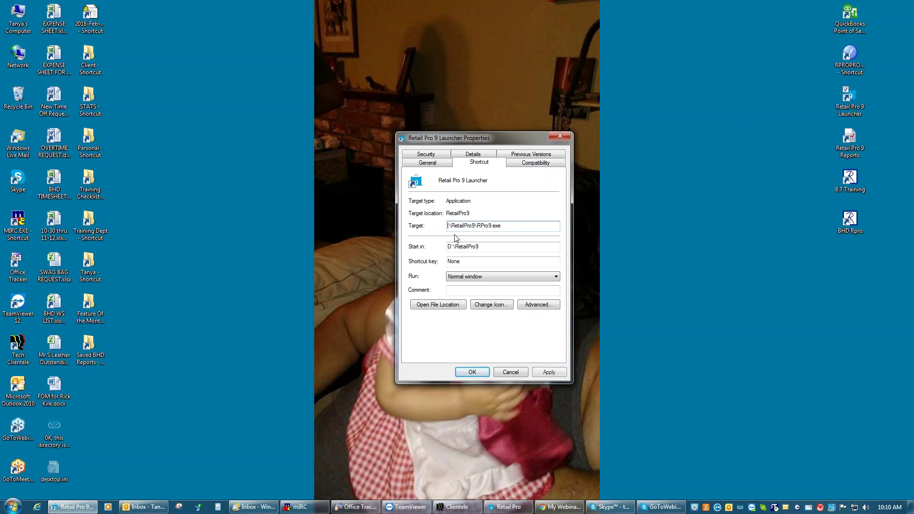
{"action": "type", "text": "R"}
{"action": "key", "text": "BackSpace"}
{"action": "type", "text": "D"}
{"action": "left_click", "coordinate": [549, 372]}
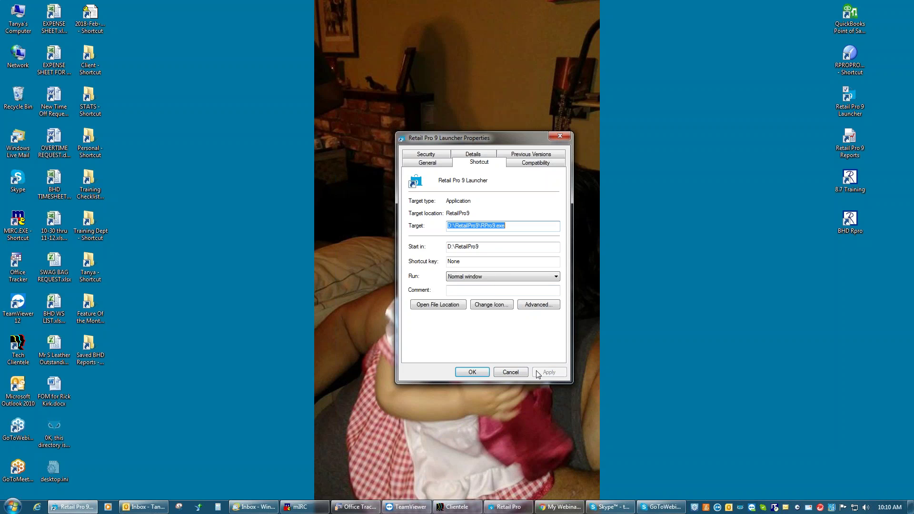
Close the Retail Pro 9 Launcher Properties dialog with OK
{"action": "left_click", "coordinate": [482, 373]}
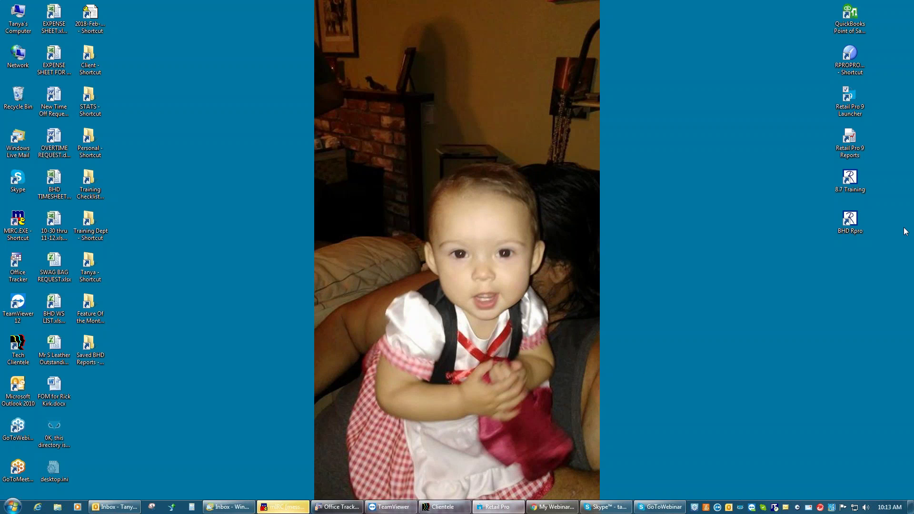
Restore Retail Pro and dismiss all pending Outlook reminders, confirming with Yes
{"action": "left_click", "coordinate": [497, 507]}
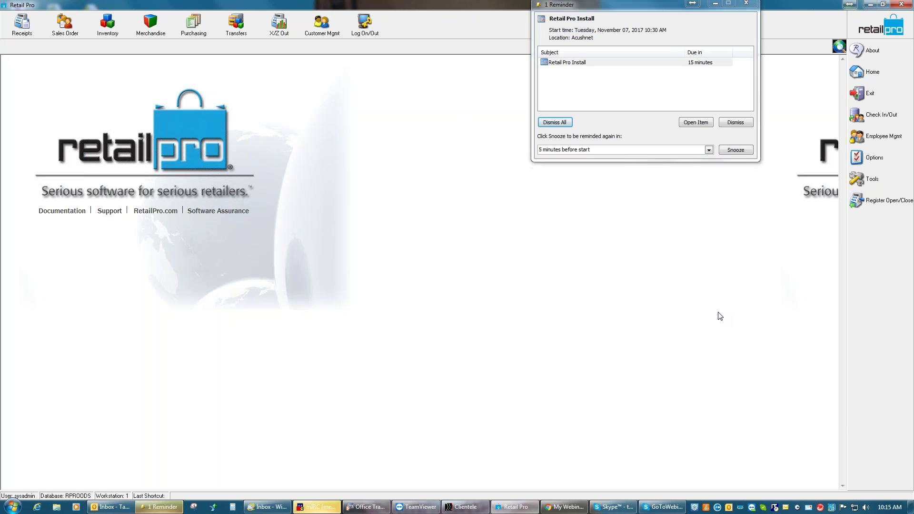
{"action": "left_click", "coordinate": [555, 122]}
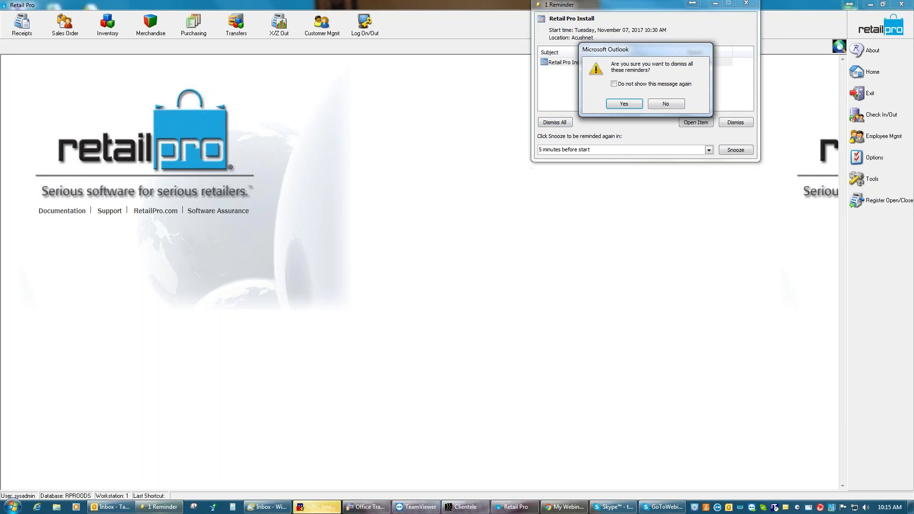
{"action": "left_click", "coordinate": [620, 103]}
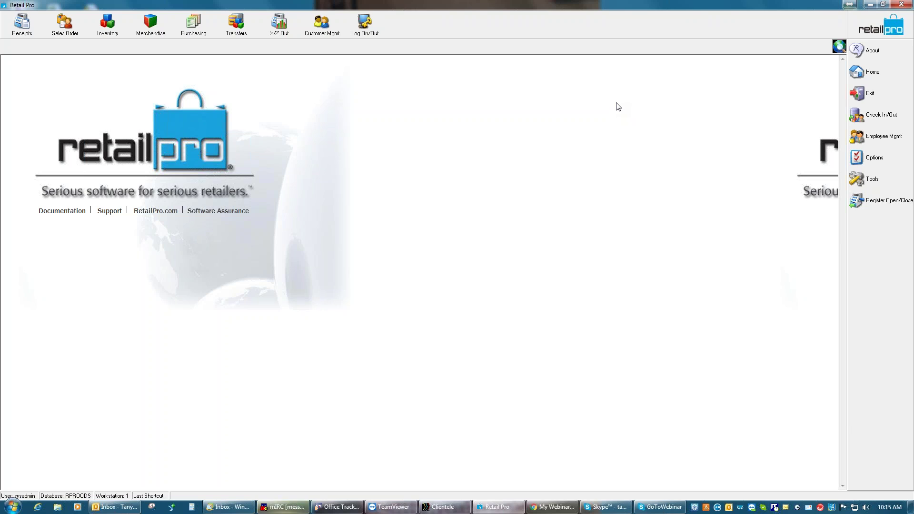
Minimize Retail Pro and open Computer Management via the Start menu's Computer entry
{"action": "left_click", "coordinate": [870, 5]}
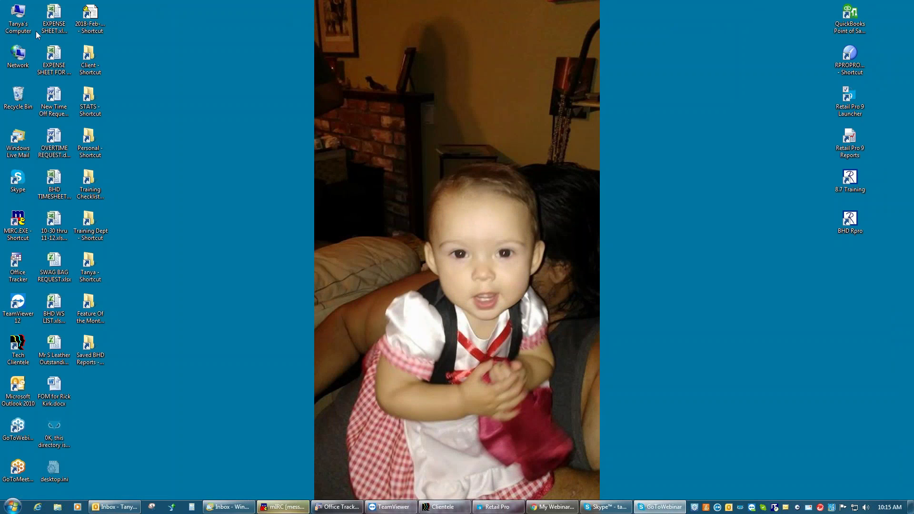
{"action": "right_click", "coordinate": [21, 24]}
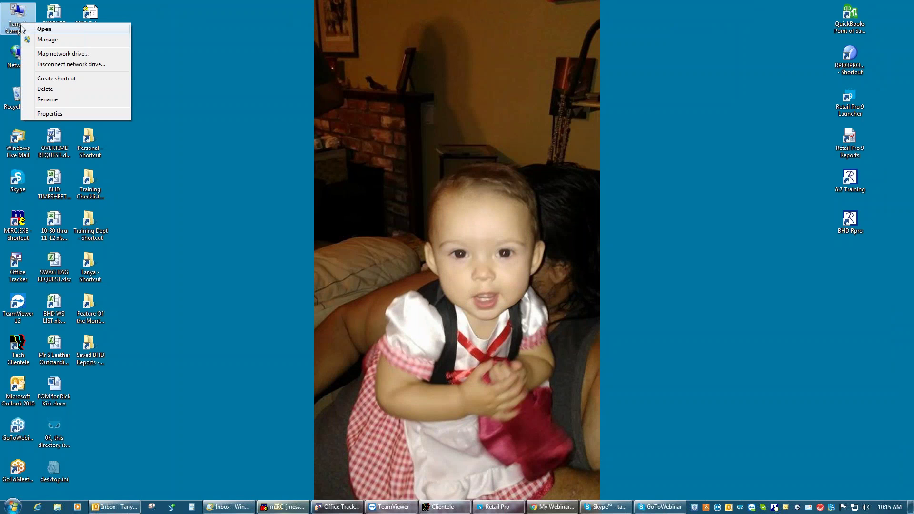
{"action": "left_click", "coordinate": [13, 506]}
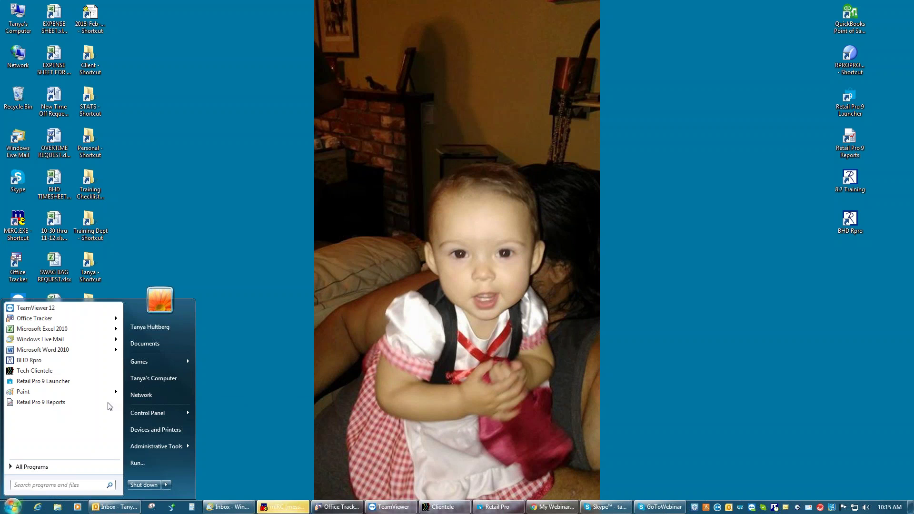
{"action": "right_click", "coordinate": [157, 381]}
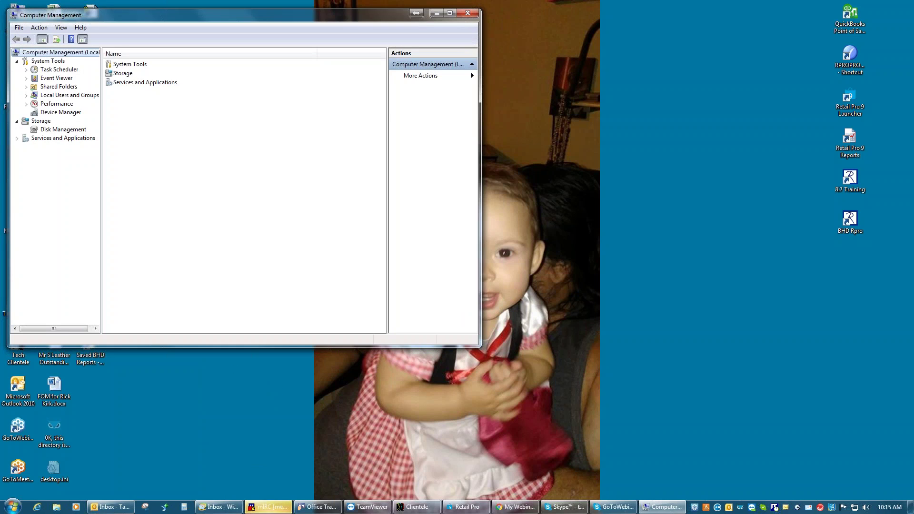
Confirm Print Spooler is Started with Automatic startup, then close Computer Management
{"action": "left_click", "coordinate": [18, 139]}
{"action": "left_click", "coordinate": [50, 147]}
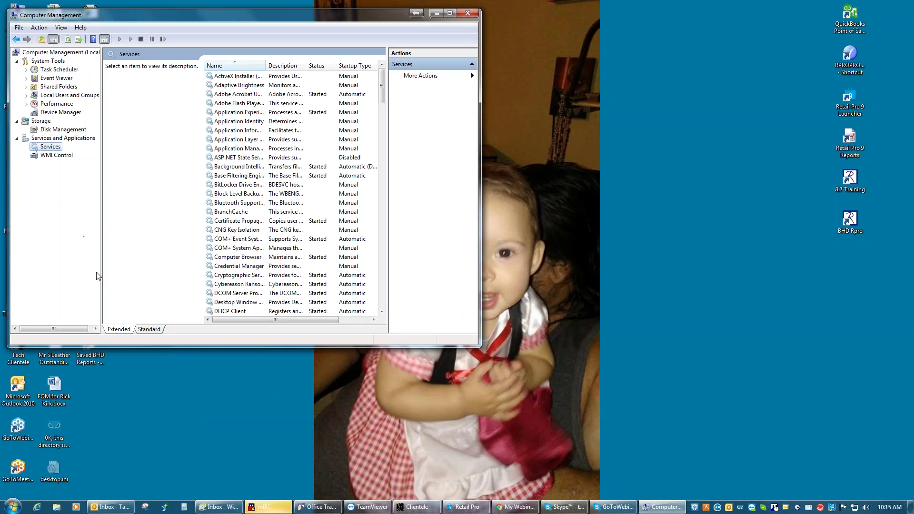
{"action": "scroll", "coordinate": [381, 282], "scroll_direction": "down", "scroll_amount": 18}
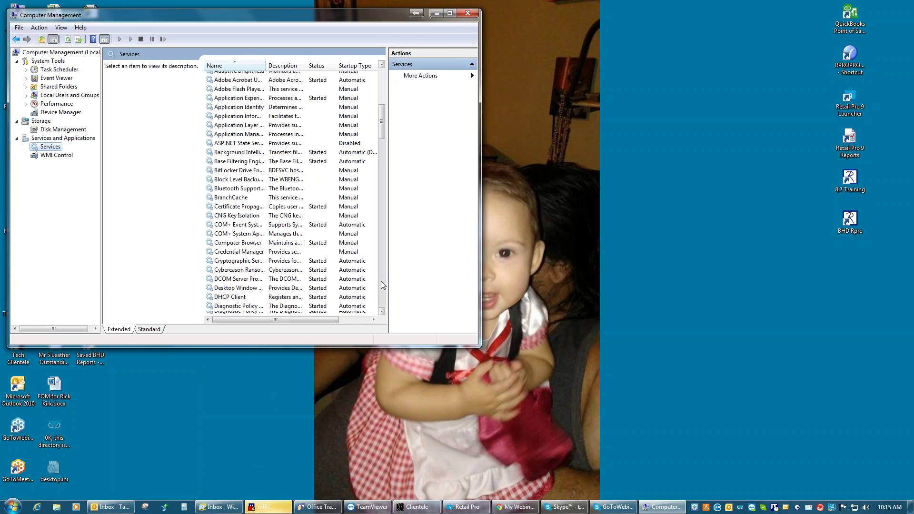
{"action": "scroll", "coordinate": [381, 281], "scroll_direction": "down", "scroll_amount": 9}
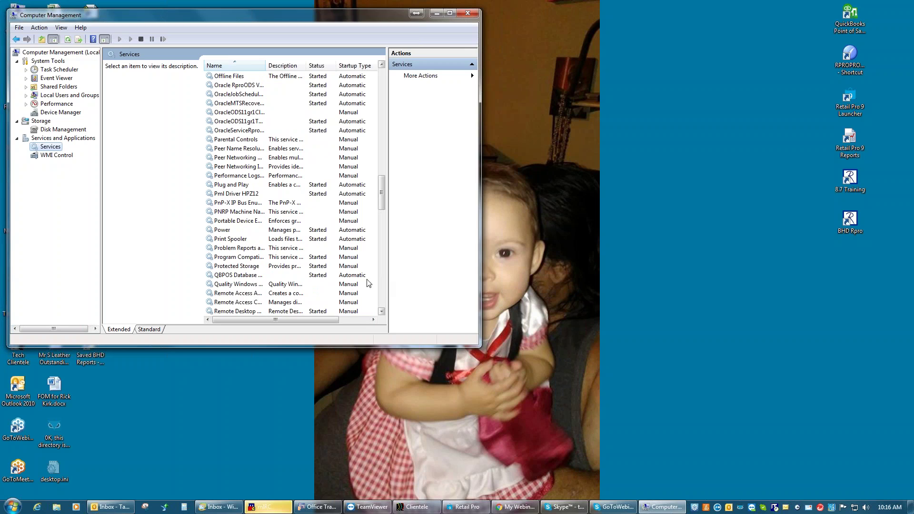
{"action": "left_click", "coordinate": [239, 239]}
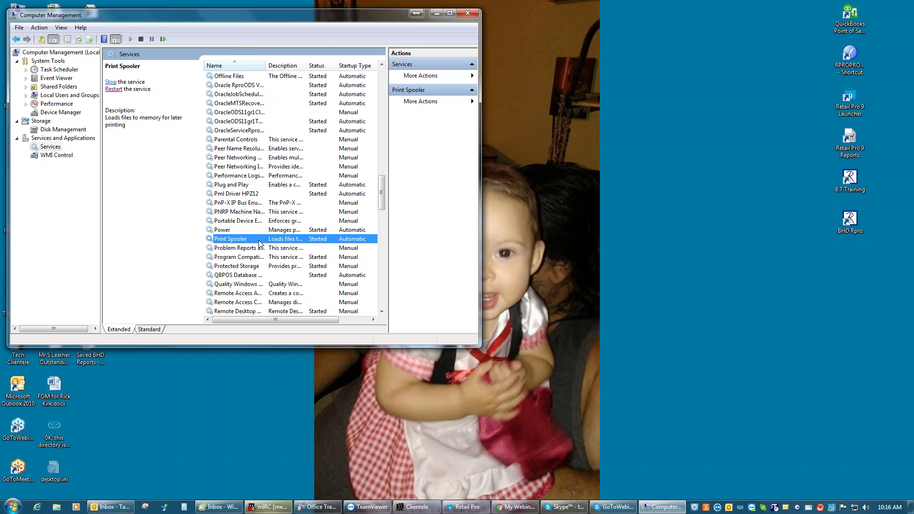
{"action": "left_click", "coordinate": [468, 13]}
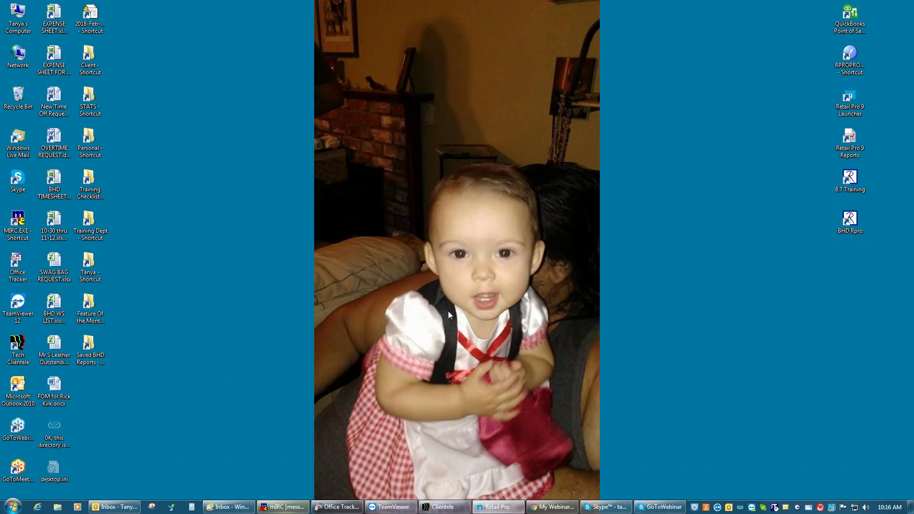
Return to Retail Pro, leave System Preferences, and open WS Preferences from Options
{"action": "left_click", "coordinate": [506, 508]}
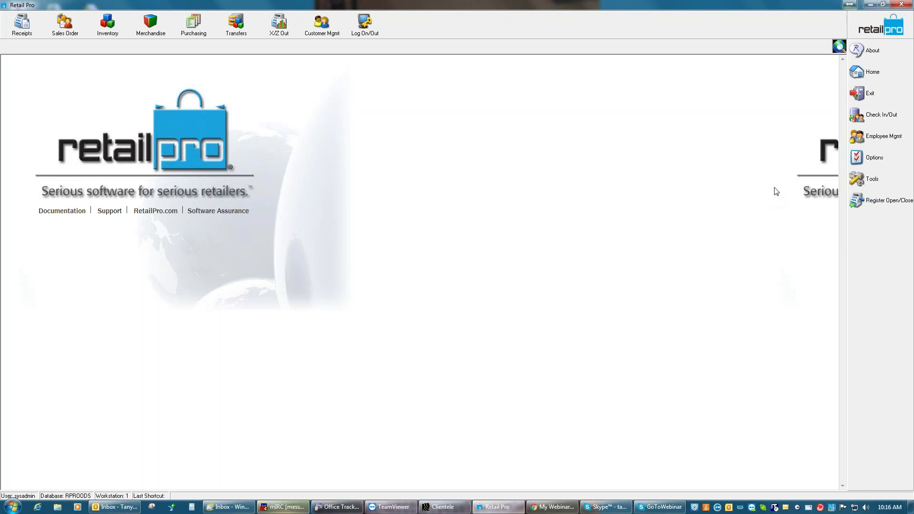
{"action": "left_click", "coordinate": [875, 161]}
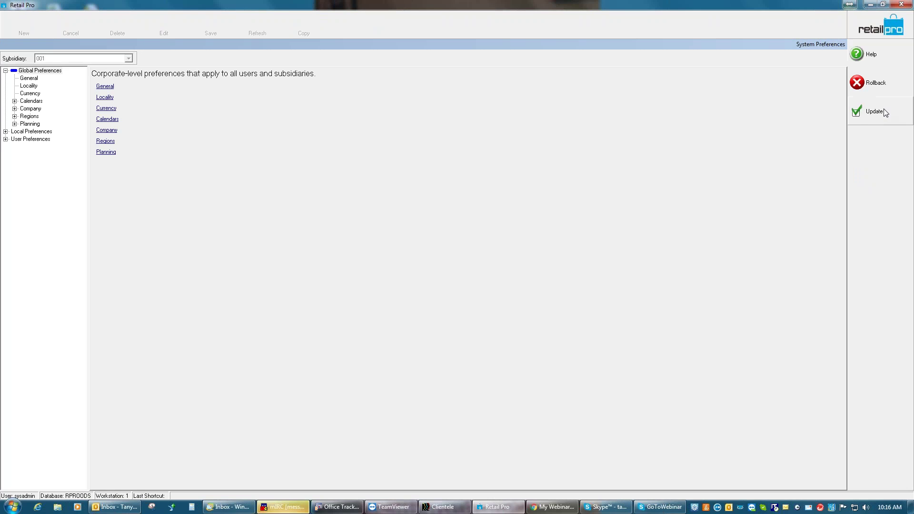
{"action": "left_click", "coordinate": [883, 113]}
{"action": "left_click", "coordinate": [874, 158]}
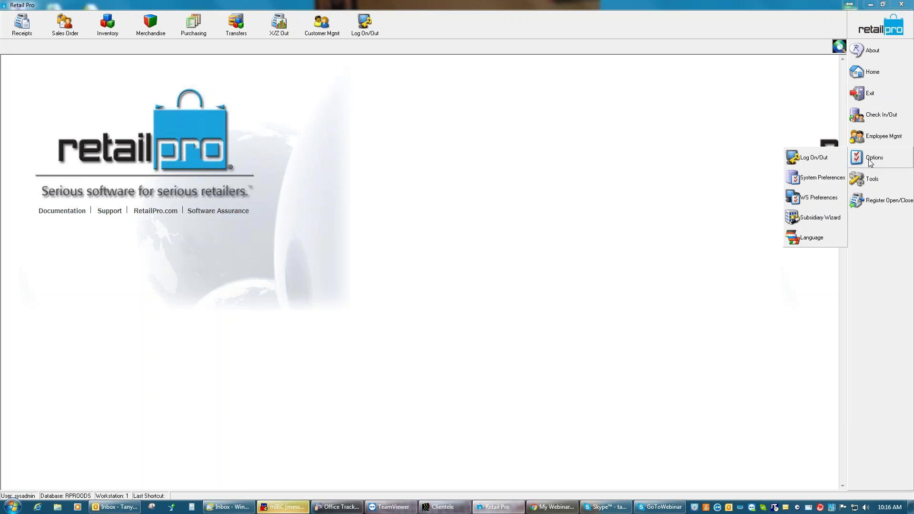
{"action": "left_click", "coordinate": [818, 201]}
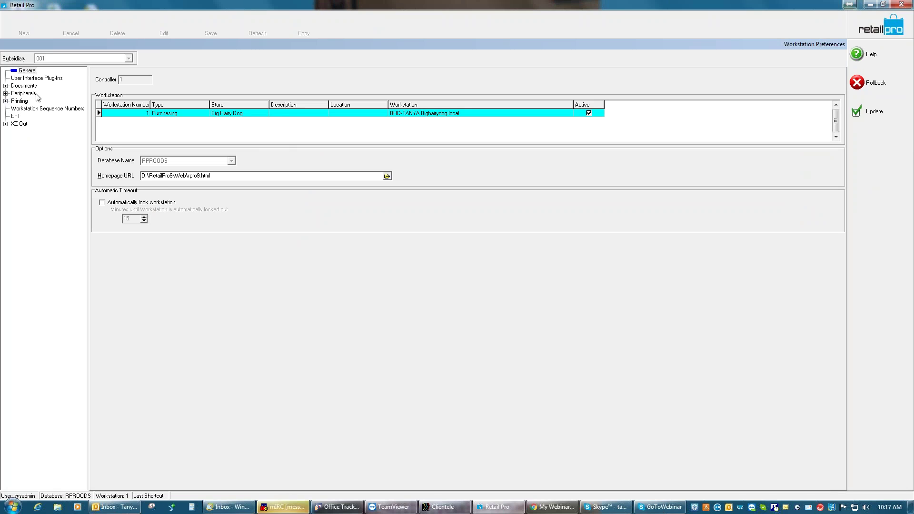
Under Peripherals, set the Cash Drawer (1) driver to Window Driver pass through
{"action": "left_click", "coordinate": [5, 94]}
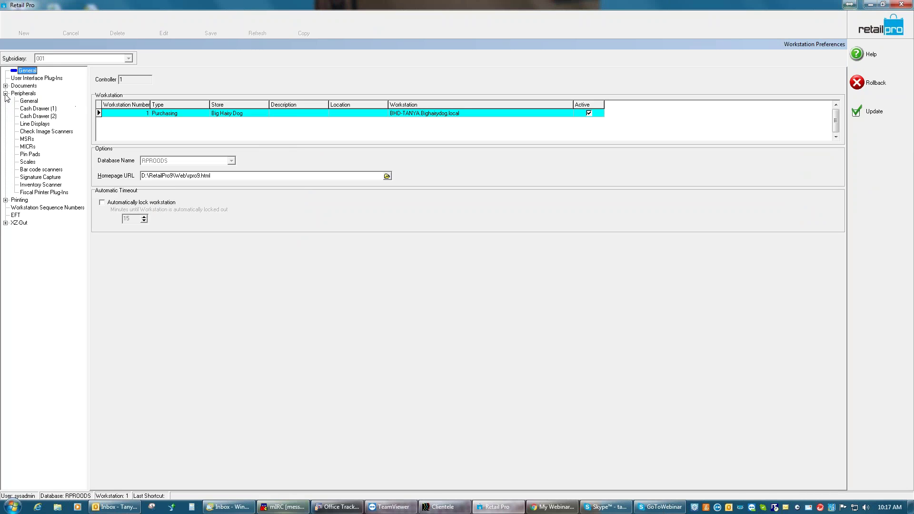
{"action": "left_click", "coordinate": [36, 109]}
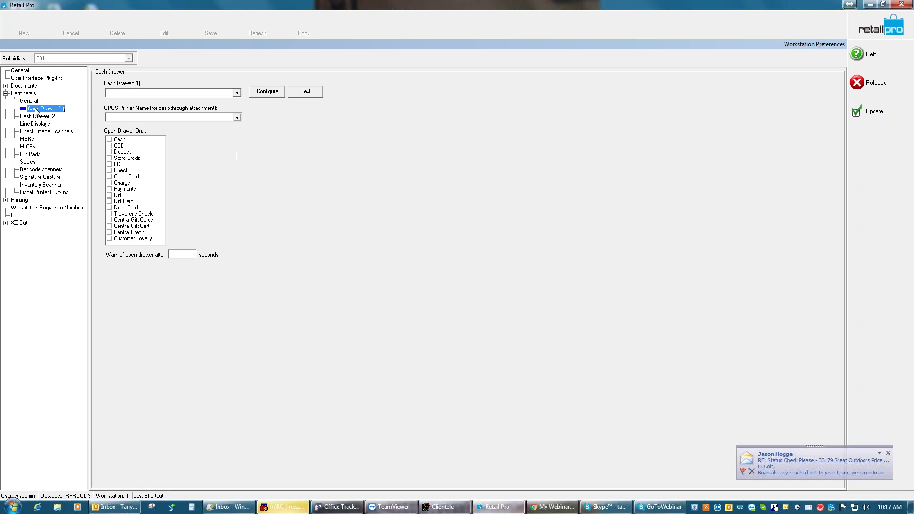
{"action": "left_click", "coordinate": [236, 92]}
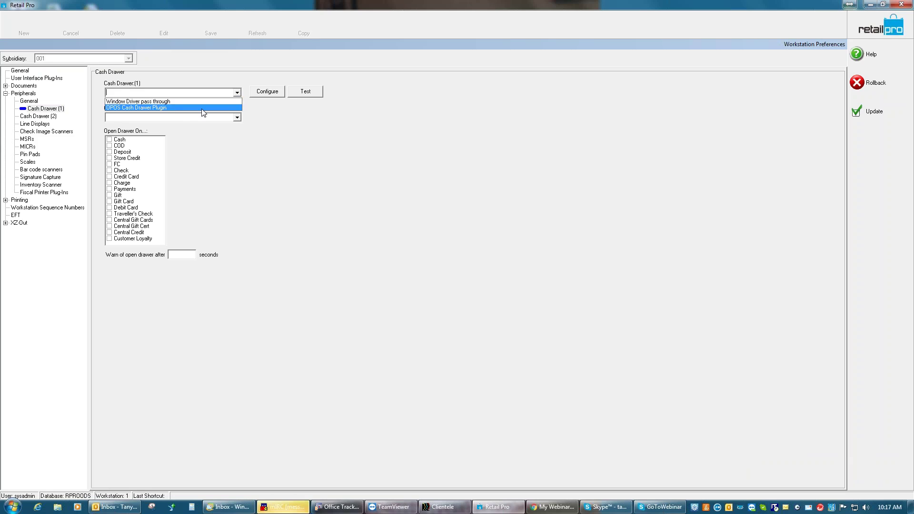
{"action": "left_click", "coordinate": [195, 103]}
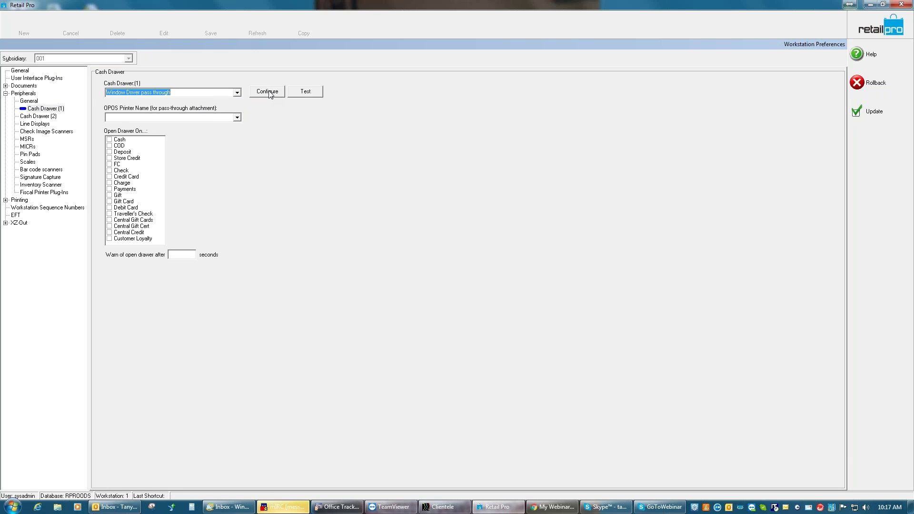
Inspect the pass-through drawer's port list, then cancel its configuration without changes
{"action": "left_click", "coordinate": [268, 92]}
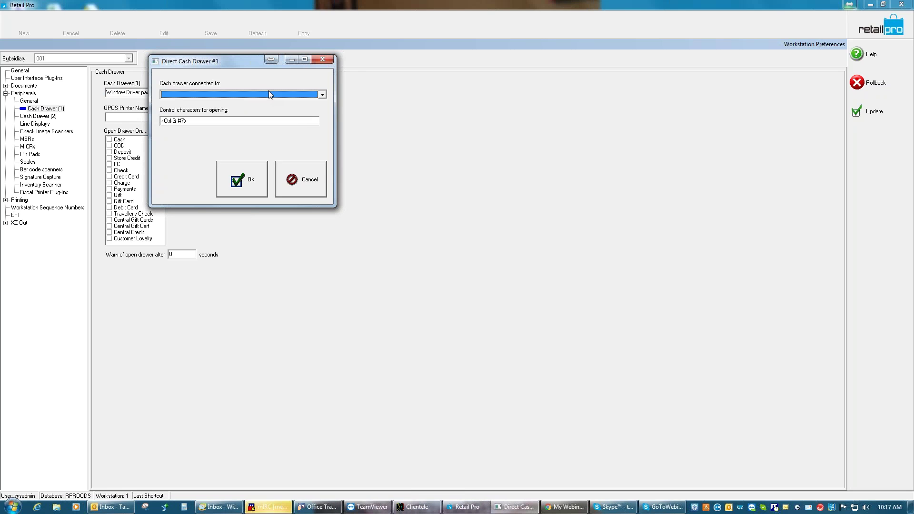
{"action": "left_click", "coordinate": [322, 94]}
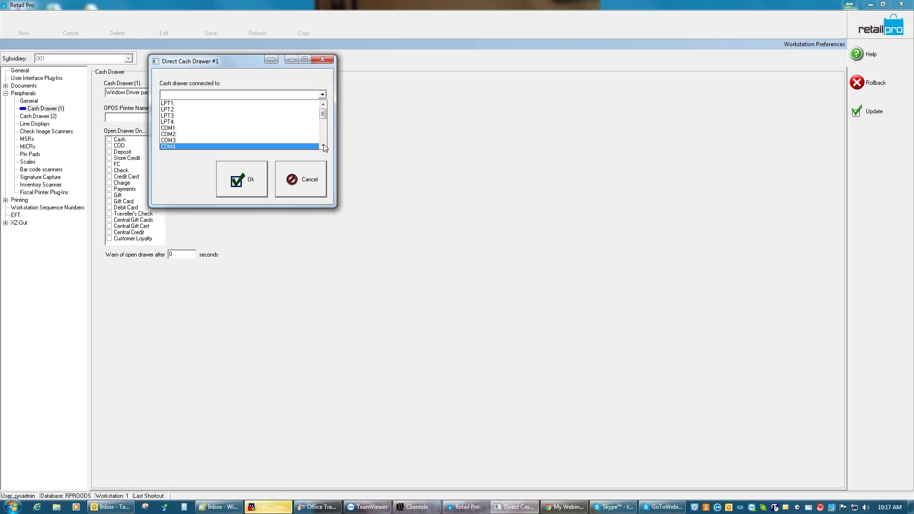
{"action": "left_click", "coordinate": [317, 179]}
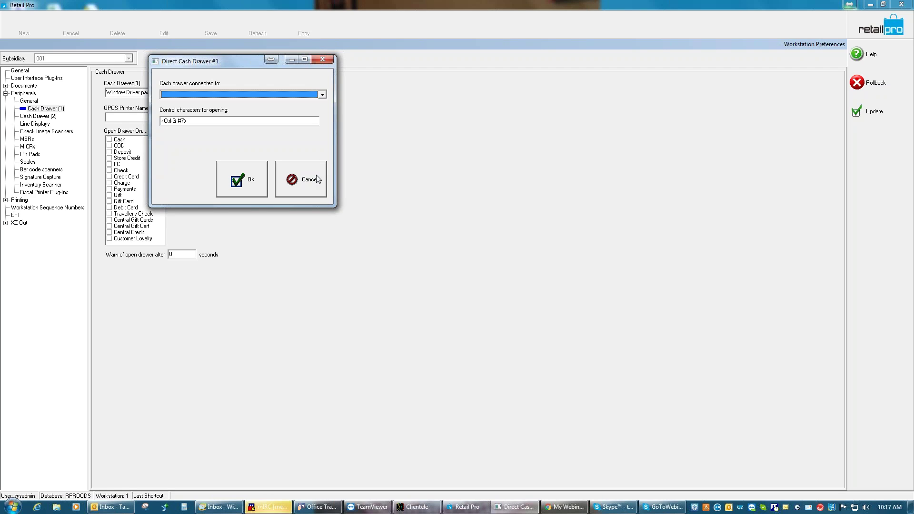
{"action": "left_click", "coordinate": [317, 179]}
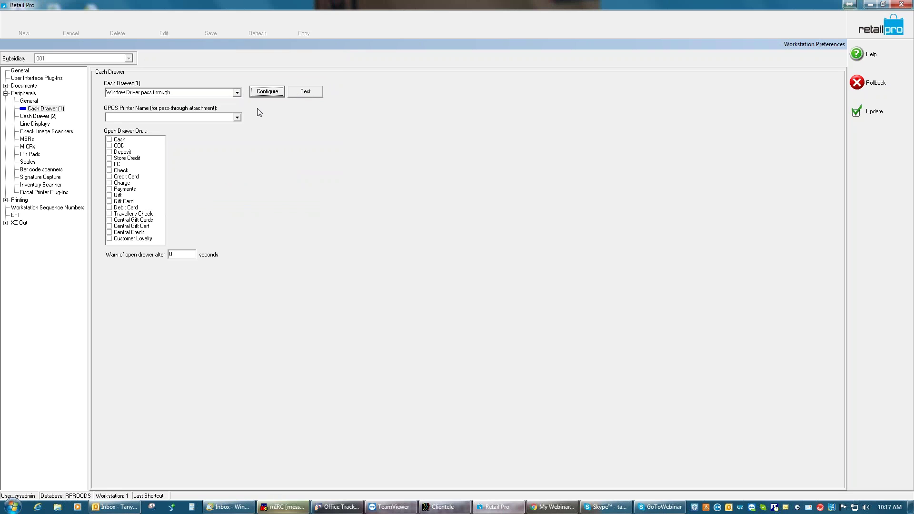
Switch Cash Drawer (1) to OPOS Cash Drawer Plugin and accept its device settings
{"action": "left_click", "coordinate": [237, 93]}
{"action": "left_click", "coordinate": [204, 107]}
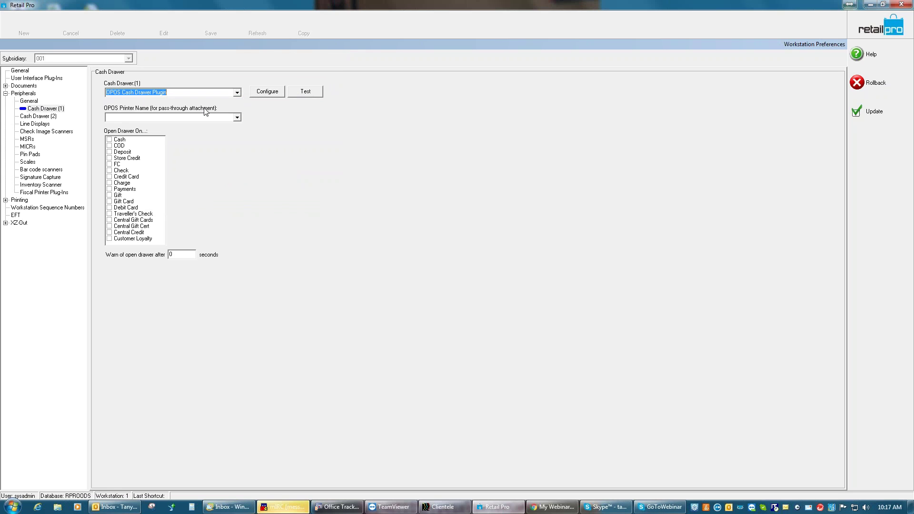
{"action": "left_click", "coordinate": [237, 118]}
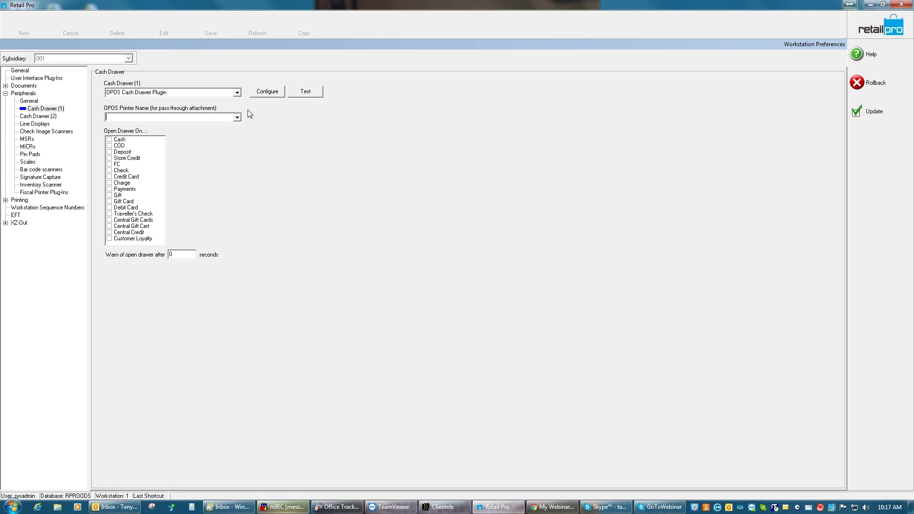
{"action": "left_click", "coordinate": [264, 93]}
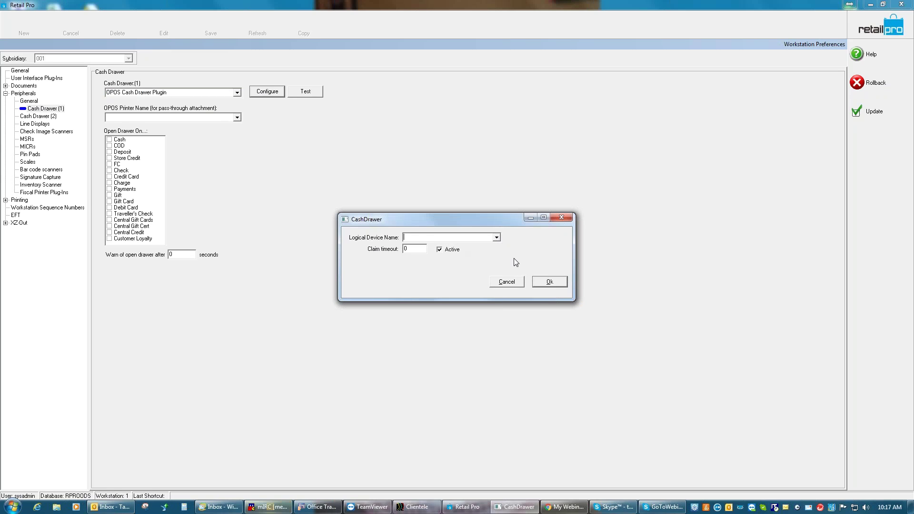
{"action": "left_click", "coordinate": [550, 282]}
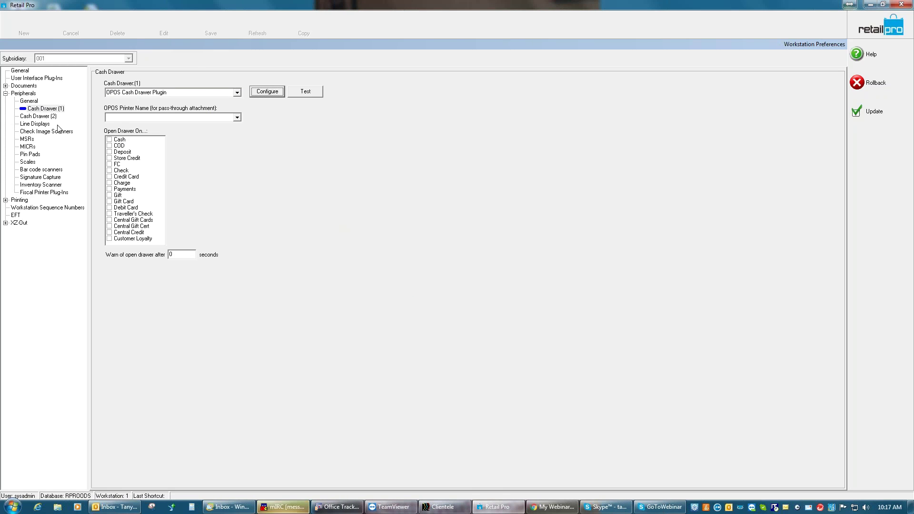
In Line Displays, try the Merchantware Genius Display Plugin and its configuration
{"action": "left_click", "coordinate": [42, 125]}
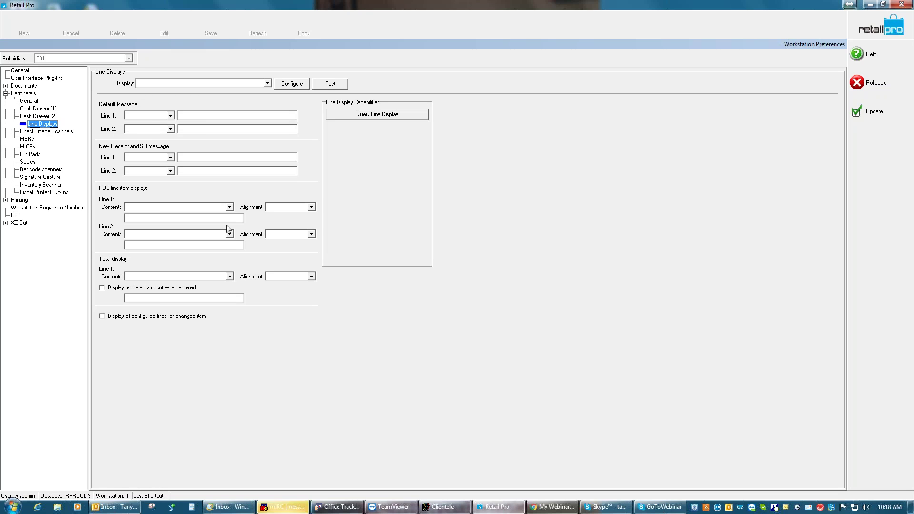
{"action": "left_click", "coordinate": [268, 84]}
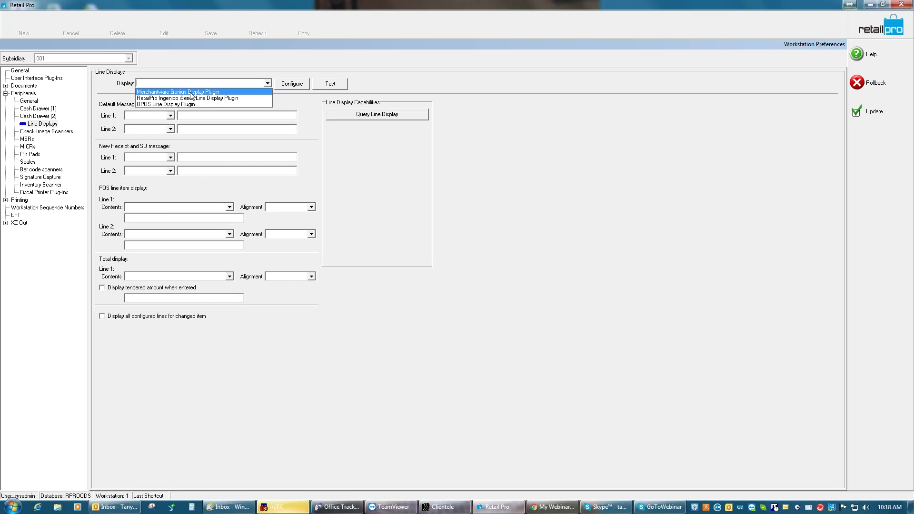
{"action": "left_click", "coordinate": [189, 92]}
{"action": "left_click", "coordinate": [267, 84]}
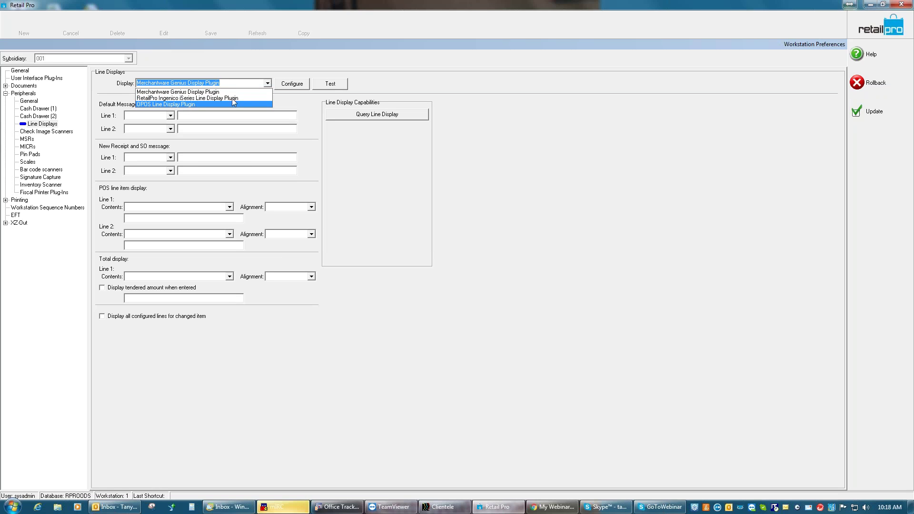
{"action": "left_click", "coordinate": [293, 87]}
{"action": "left_click", "coordinate": [293, 86]}
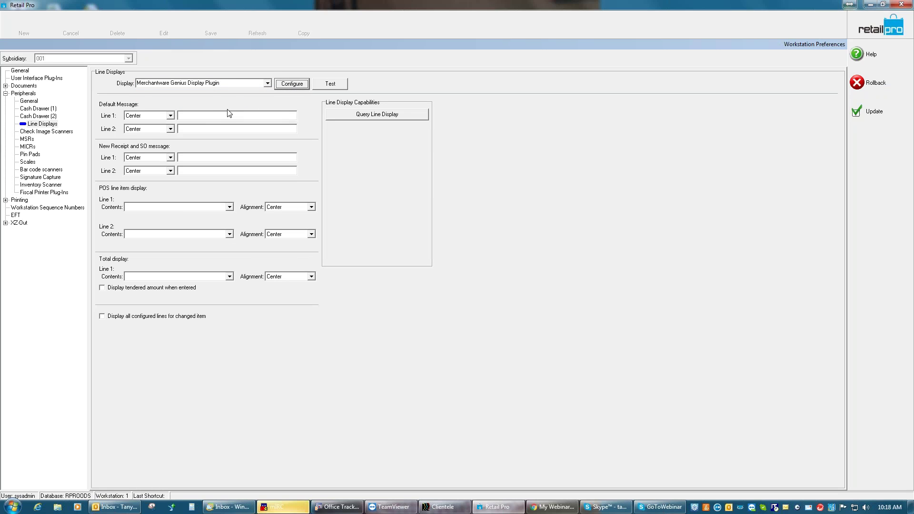
Try the OPOS Line Display Plugin and accept its device settings
{"action": "left_click", "coordinate": [267, 83]}
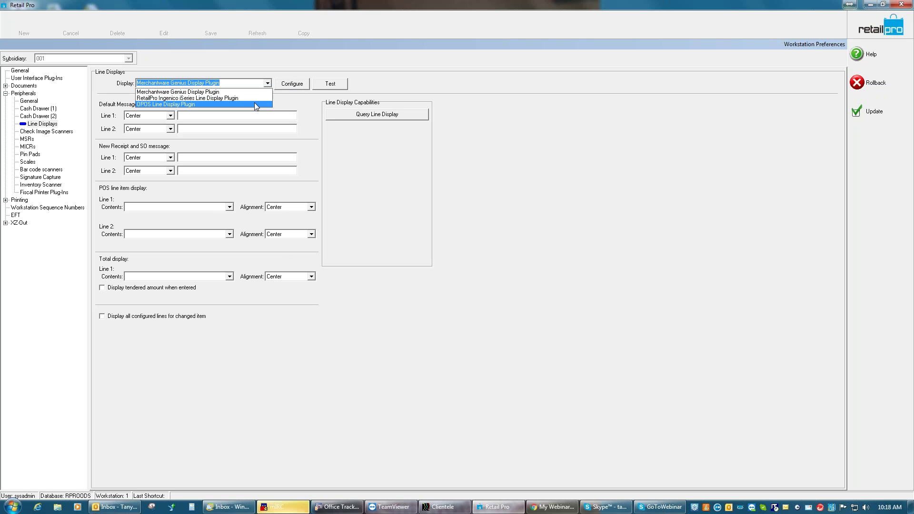
{"action": "left_click", "coordinate": [255, 103]}
{"action": "left_click", "coordinate": [300, 86]}
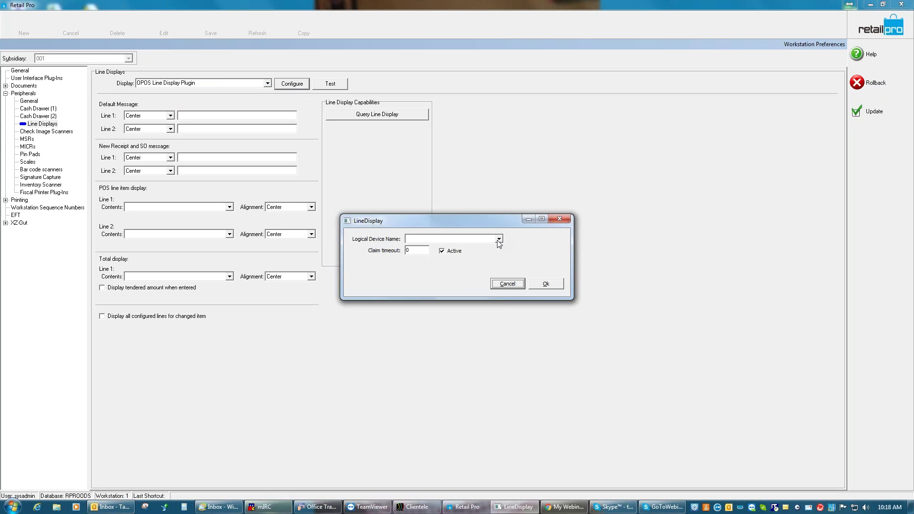
{"action": "left_click", "coordinate": [545, 284]}
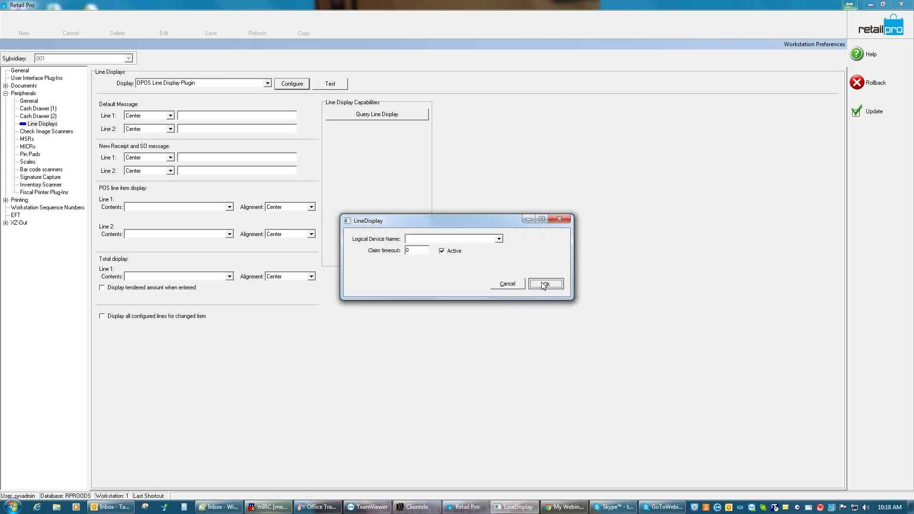
Choose RetailPro Ingenico iSeries Line Display Plugin, configure it, and dismiss the logical device error
{"action": "left_click", "coordinate": [268, 83]}
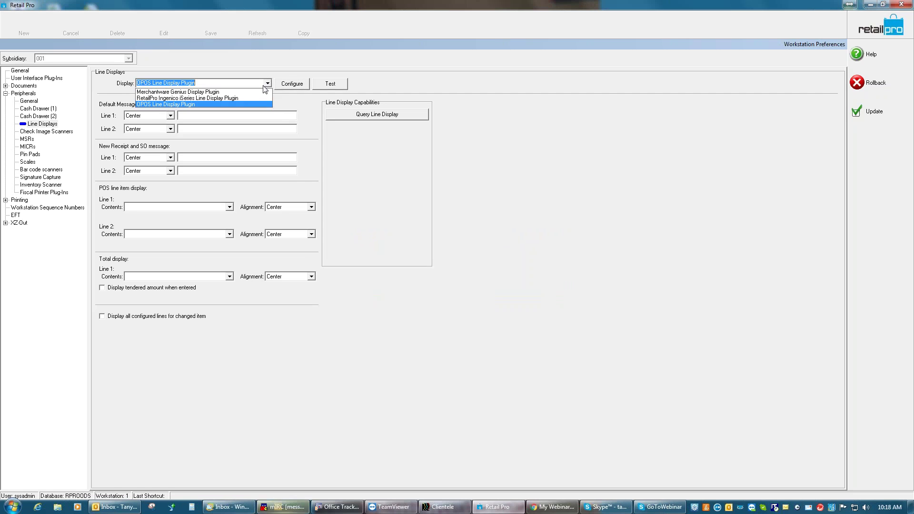
{"action": "left_click", "coordinate": [200, 90]}
{"action": "left_click", "coordinate": [291, 85]}
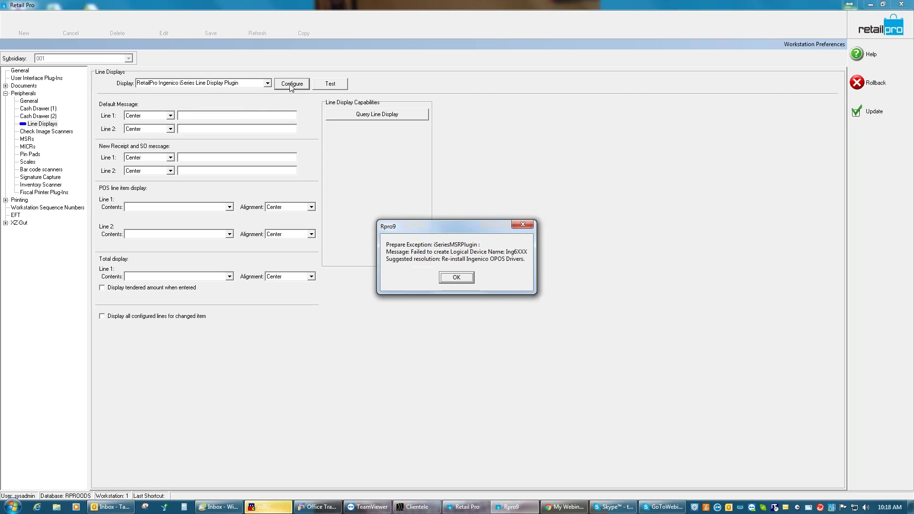
{"action": "left_click", "coordinate": [456, 278]}
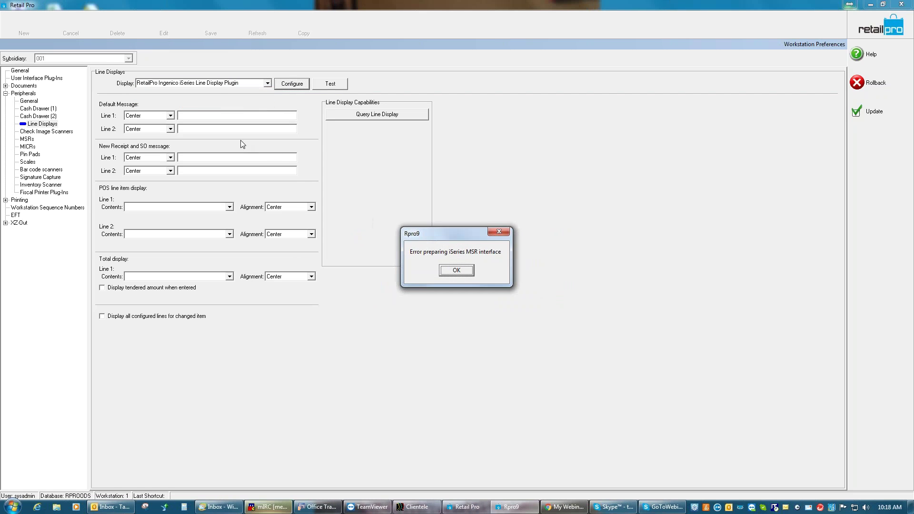
Clear the MSR error and enter 'Thanks for Shopping Local' as Default Message Line 1
{"action": "left_click", "coordinate": [457, 271]}
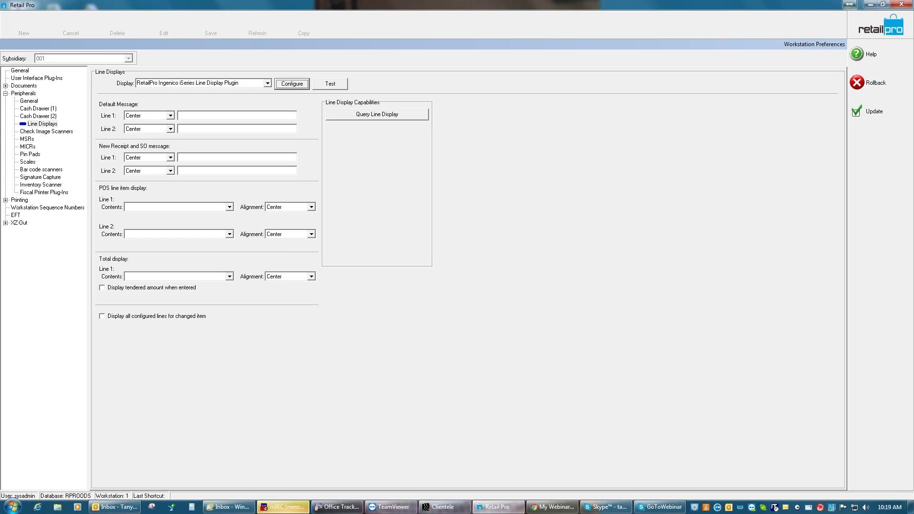
{"action": "left_click", "coordinate": [179, 116]}
{"action": "type", "text": "Than"}
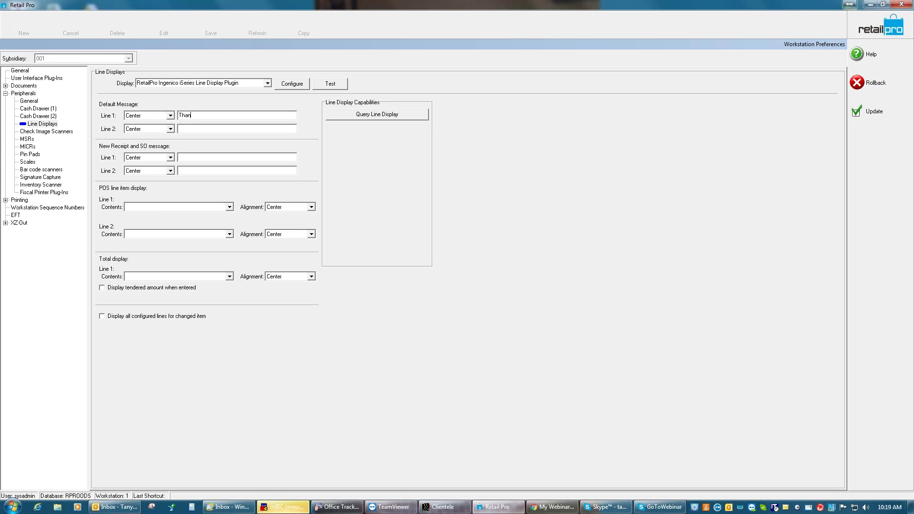
{"action": "type", "text": "ks for shopping Local"}
{"action": "left_click", "coordinate": [205, 115]}
{"action": "key", "text": "Delete"}
{"action": "type", "text": "S"}
Keep the New Receipt Line 1 message alignment centred
{"action": "left_click", "coordinate": [170, 157]}
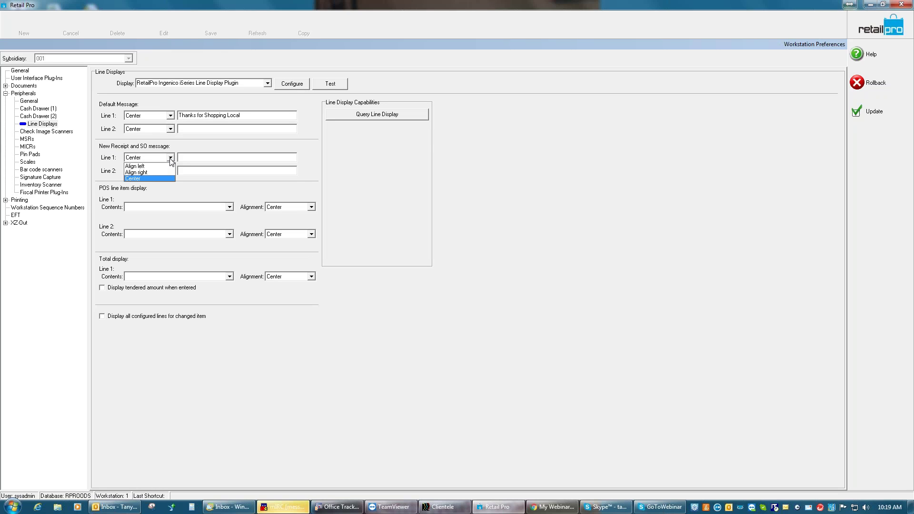
{"action": "left_click", "coordinate": [171, 162]}
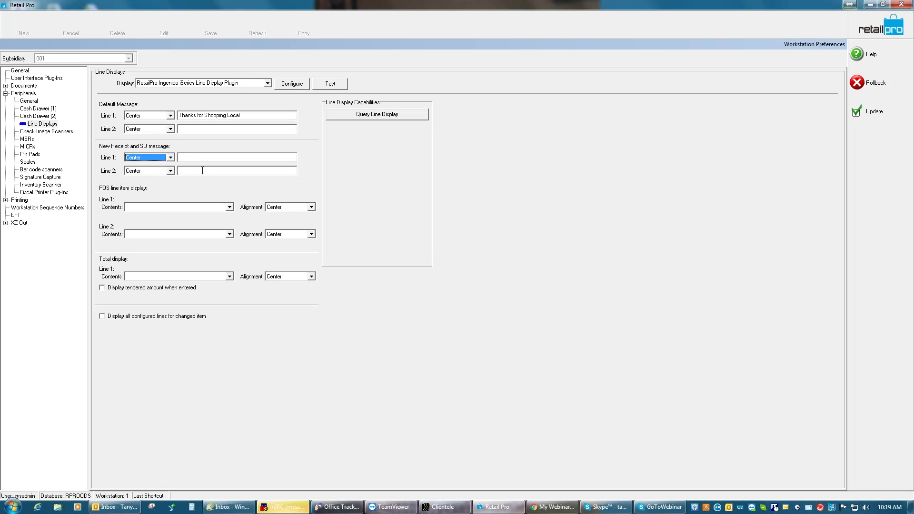
{"action": "left_click", "coordinate": [170, 158]}
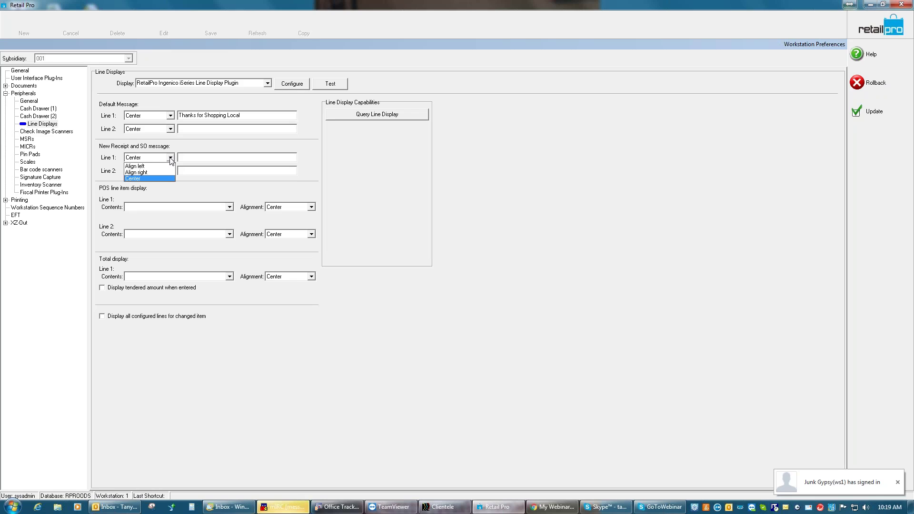
{"action": "left_click", "coordinate": [171, 160]}
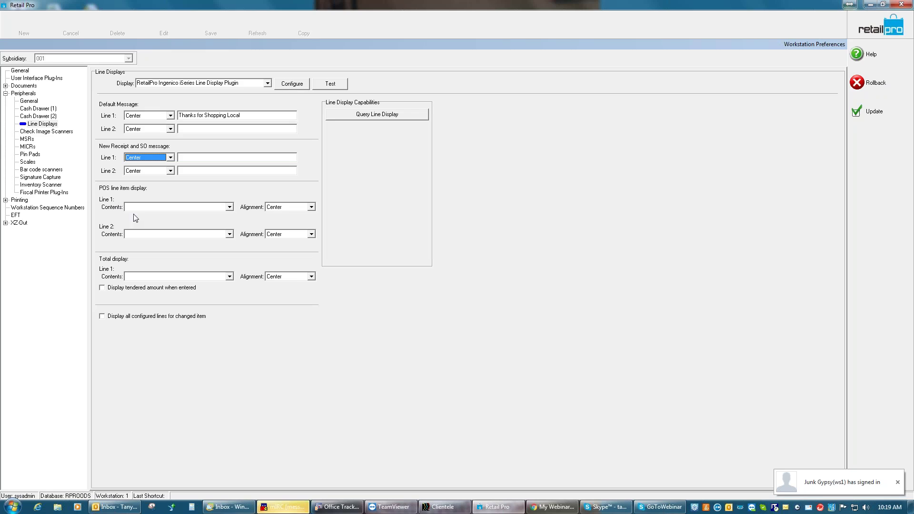
{"action": "left_click", "coordinate": [229, 208]}
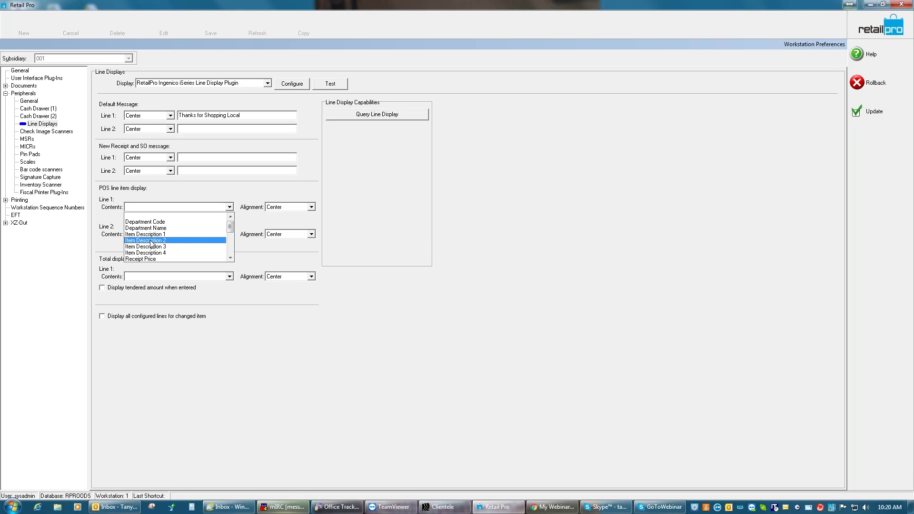
{"action": "left_click_drag", "start_coordinate": [231, 229], "coordinate": [235, 252]}
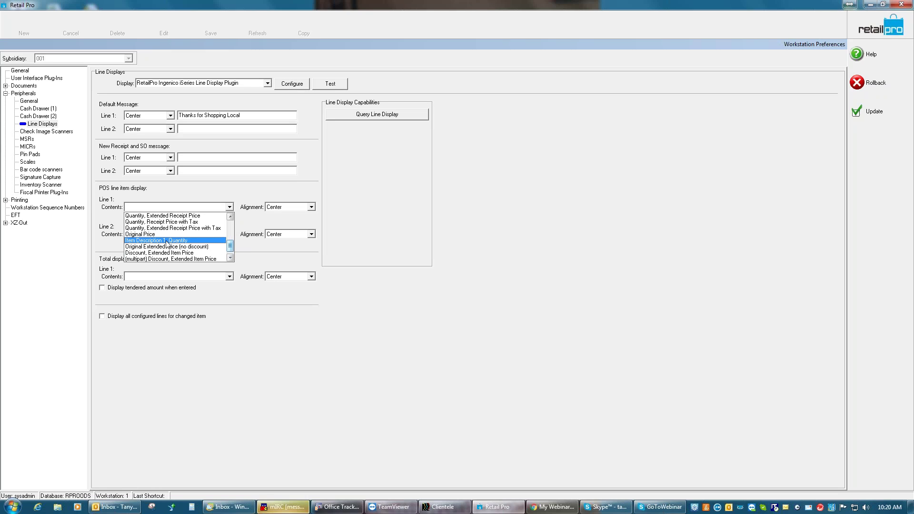
{"action": "left_click_drag", "start_coordinate": [232, 245], "coordinate": [232, 248]}
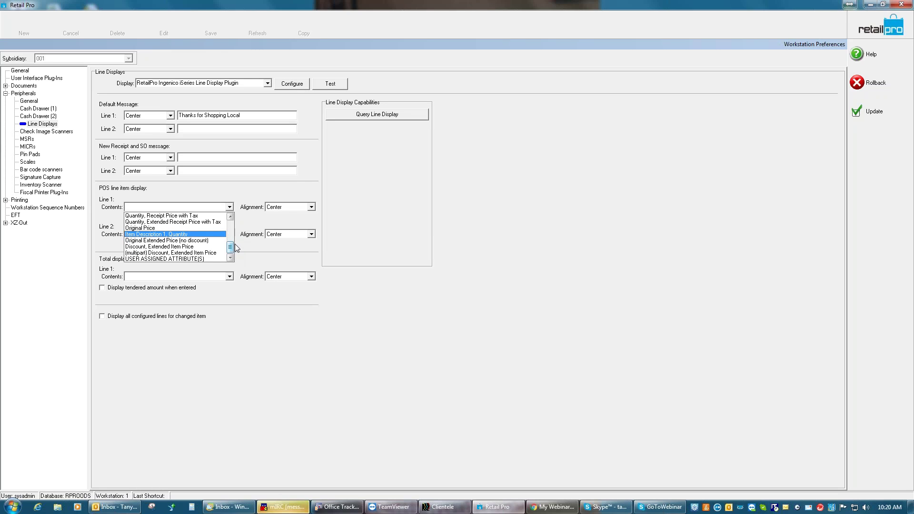
{"action": "left_click", "coordinate": [246, 192]}
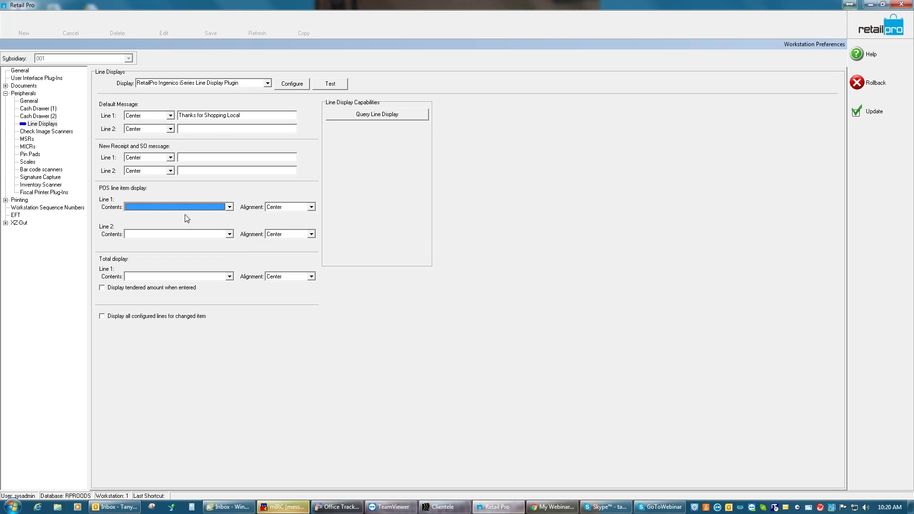
{"action": "left_click", "coordinate": [229, 235]}
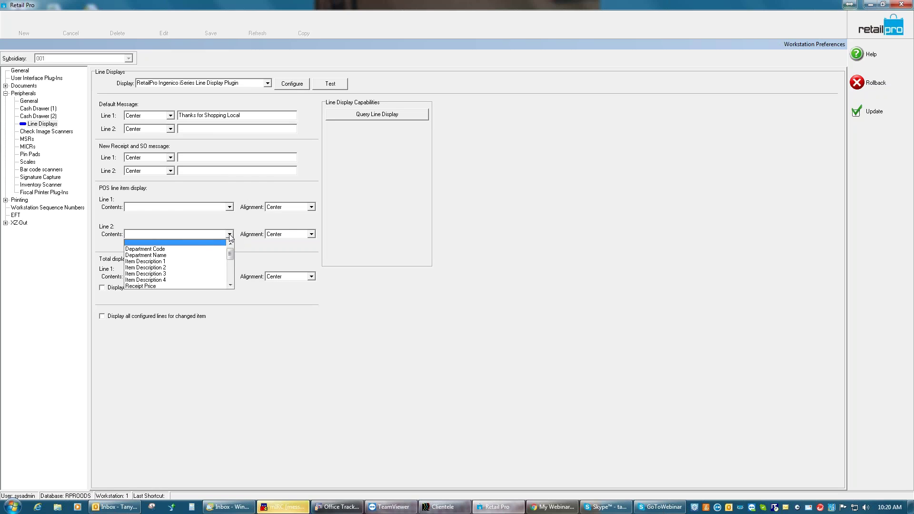
{"action": "left_click", "coordinate": [229, 234]}
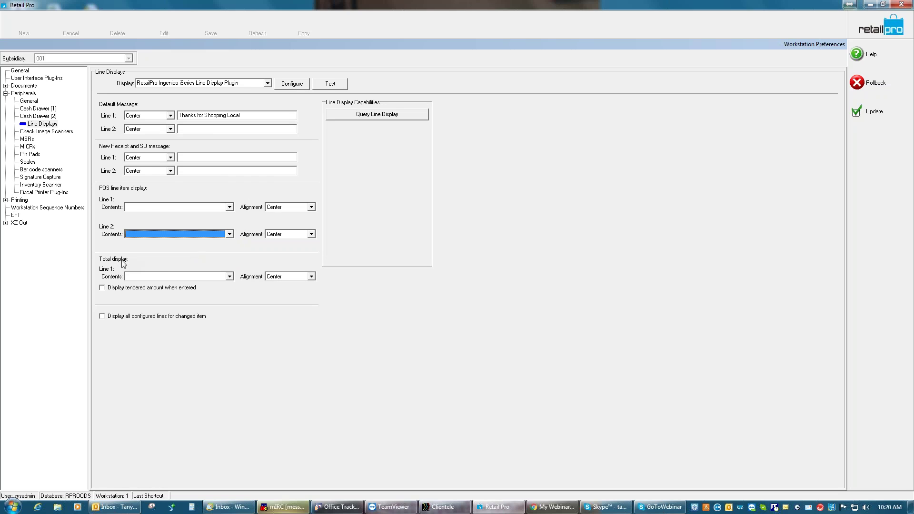
{"action": "left_click", "coordinate": [230, 277]}
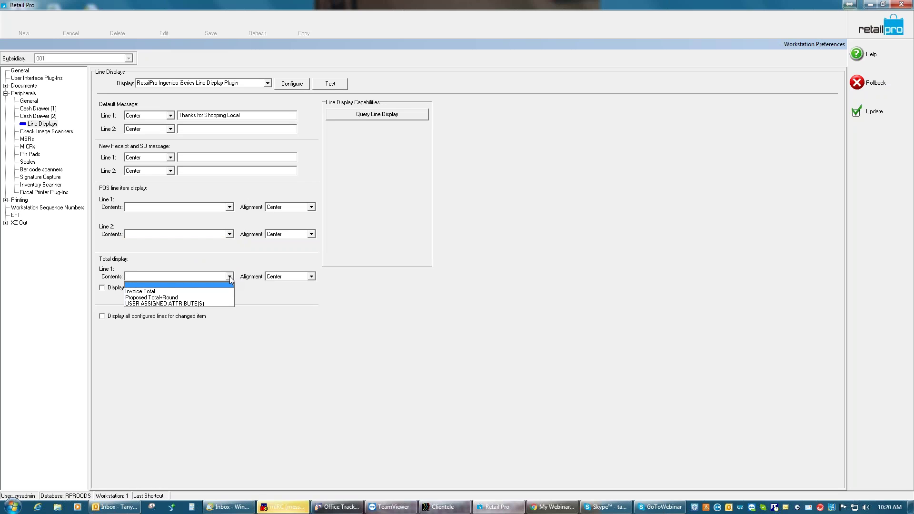
{"action": "left_click", "coordinate": [220, 256]}
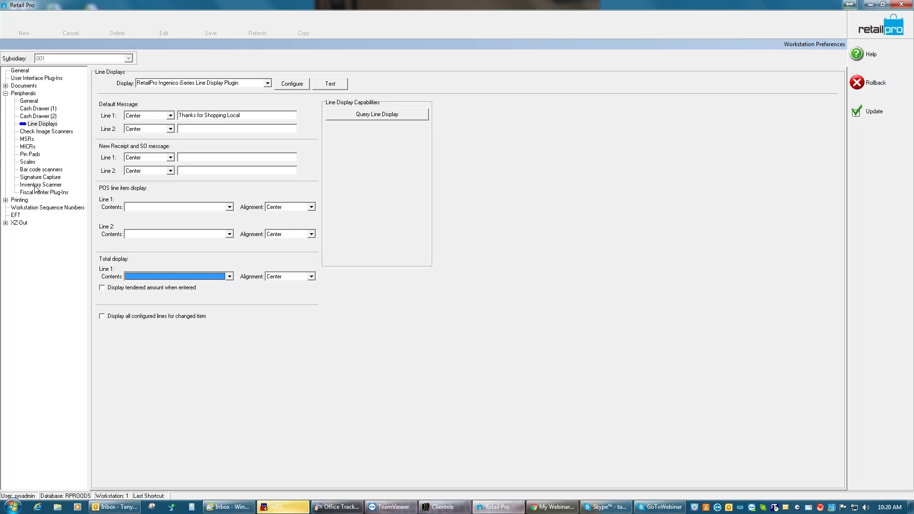
Choose Portable Data Terminal 1.0.0 as inventory scanner, review its port and baud settings
{"action": "left_click", "coordinate": [38, 184]}
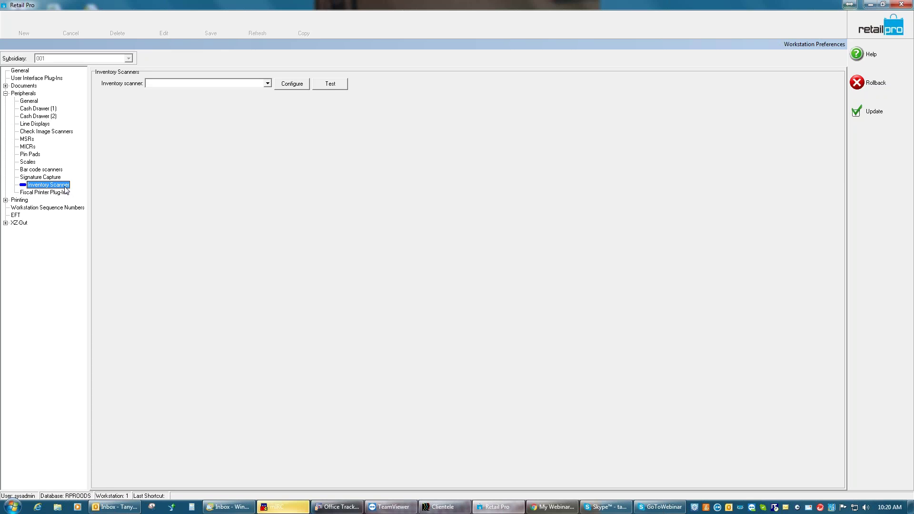
{"action": "left_click", "coordinate": [267, 84]}
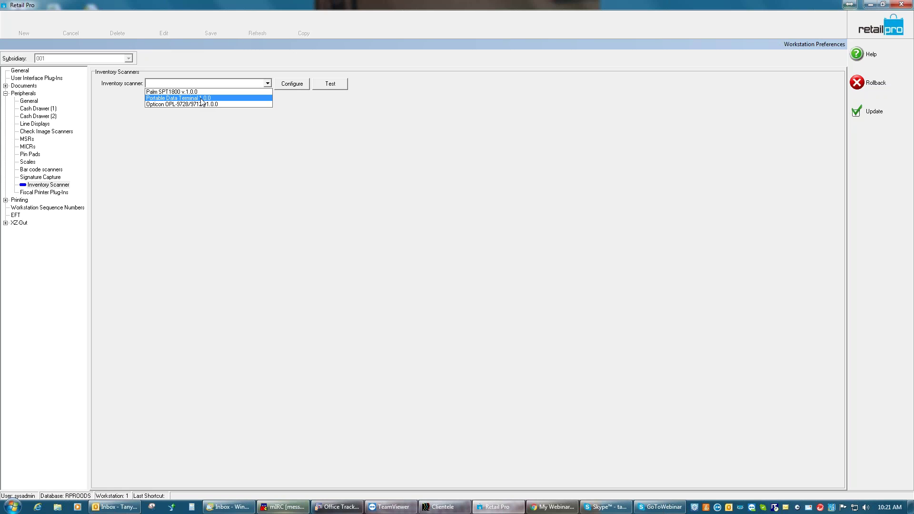
{"action": "left_click", "coordinate": [202, 98]}
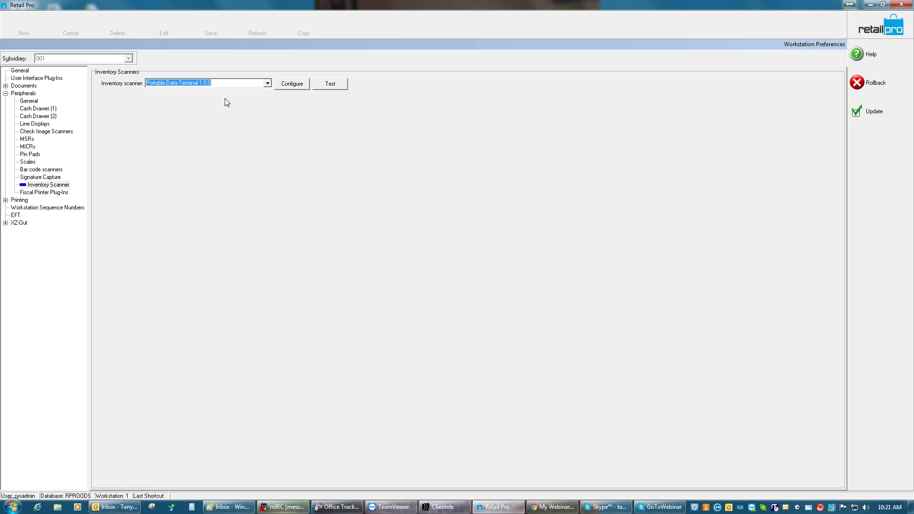
{"action": "left_click", "coordinate": [292, 85]}
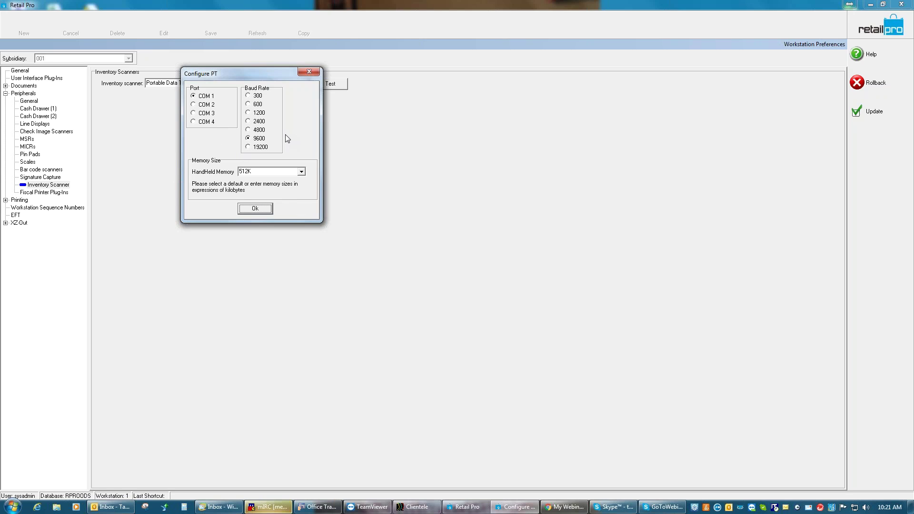
{"action": "left_click", "coordinate": [309, 72]}
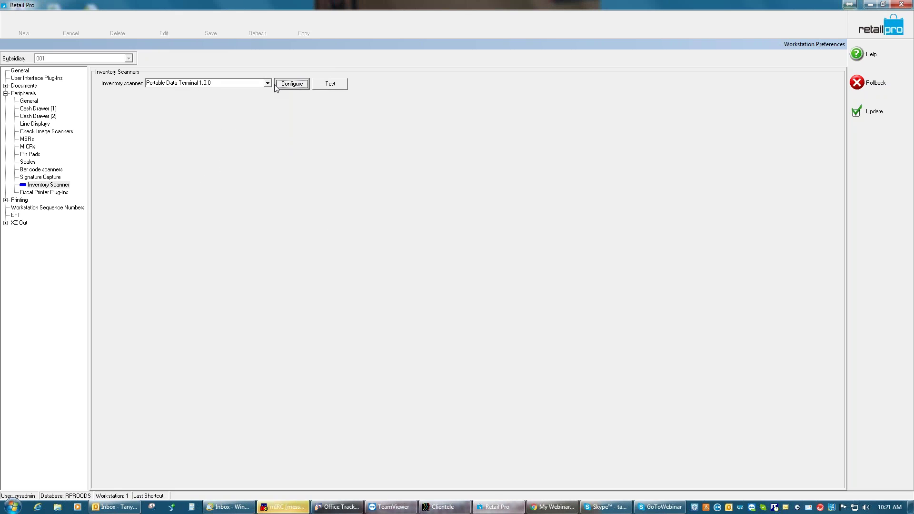
Switch to Palm SPT1800 v 1.0.0, accepting SmartScan mode with 30-second plugin time-out
{"action": "left_click", "coordinate": [268, 83]}
{"action": "left_click", "coordinate": [246, 91]}
{"action": "left_click", "coordinate": [288, 84]}
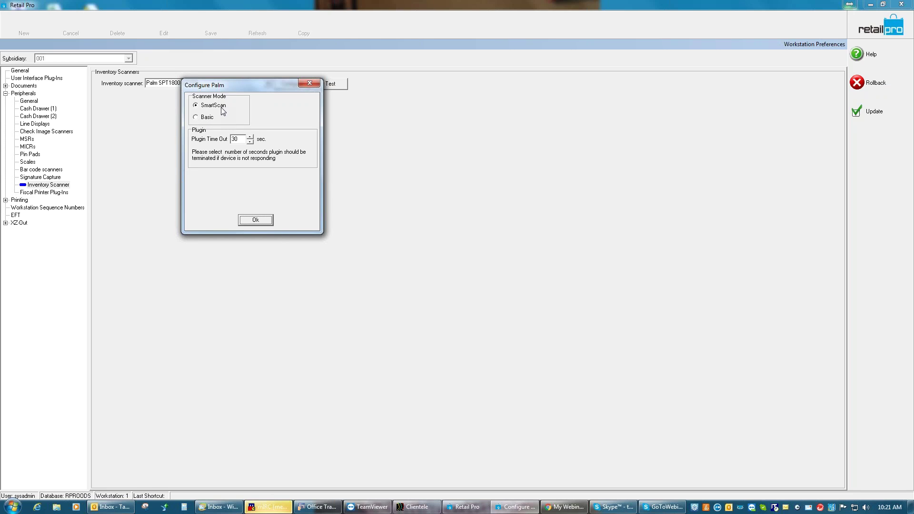
{"action": "left_click", "coordinate": [254, 222]}
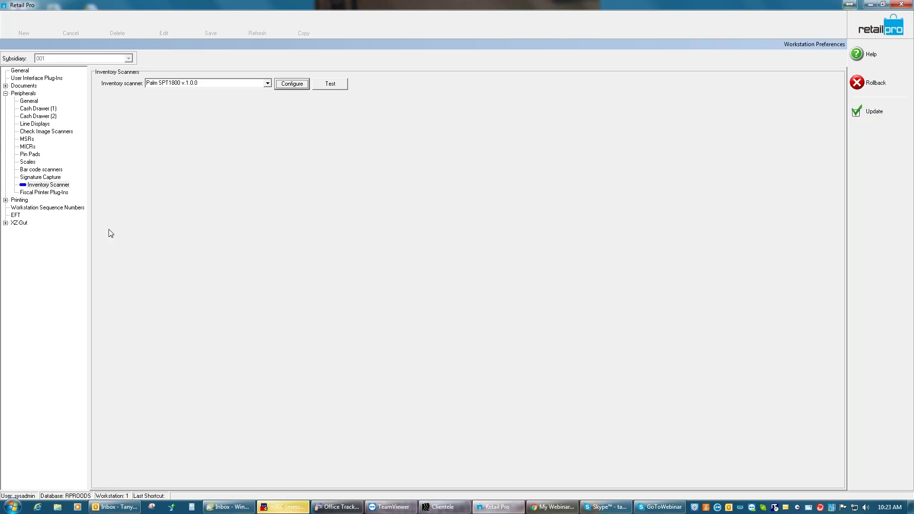
Review Scales, MSR and plug-in initialization order, then Update the workstation preferences
{"action": "left_click", "coordinate": [27, 162]}
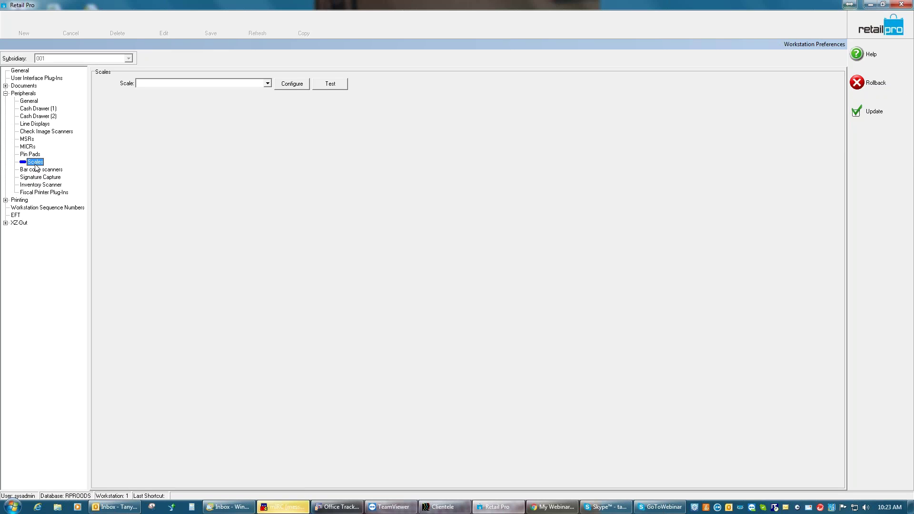
{"action": "left_click", "coordinate": [28, 141]}
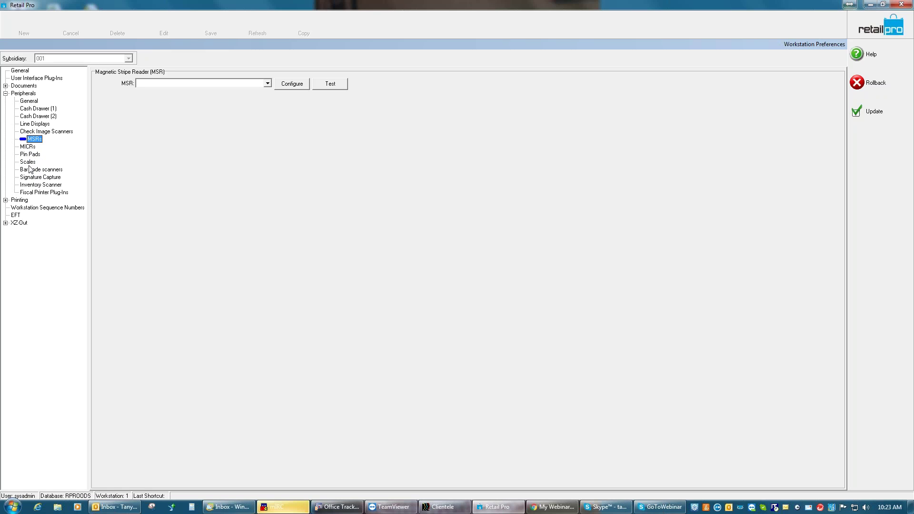
{"action": "left_click", "coordinate": [26, 102]}
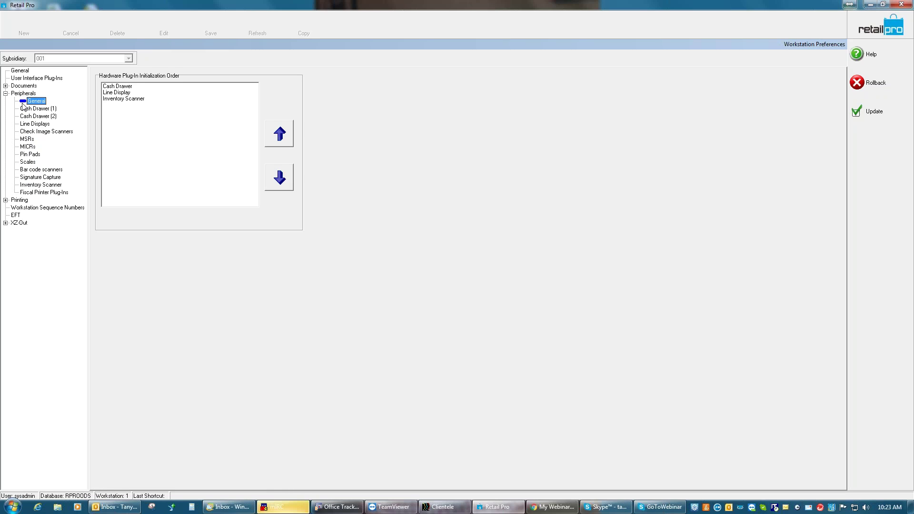
{"action": "left_click", "coordinate": [6, 93]}
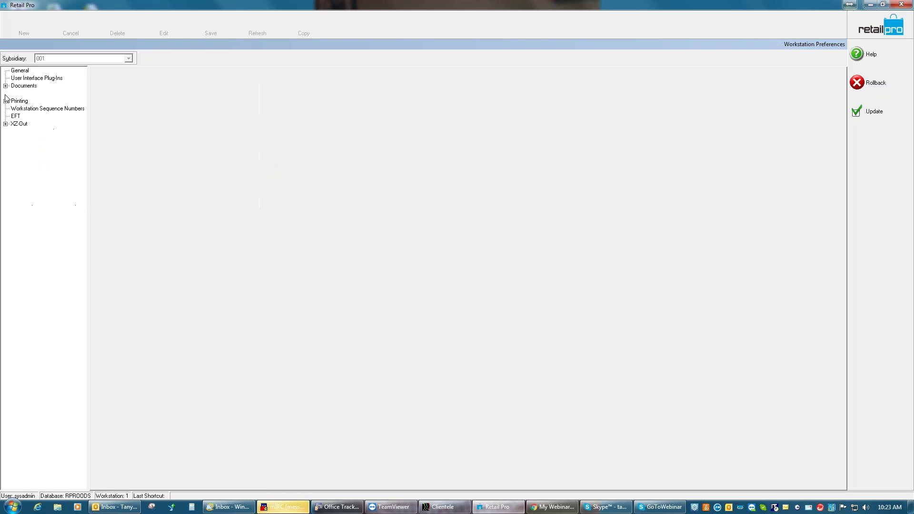
{"action": "left_click", "coordinate": [877, 112]}
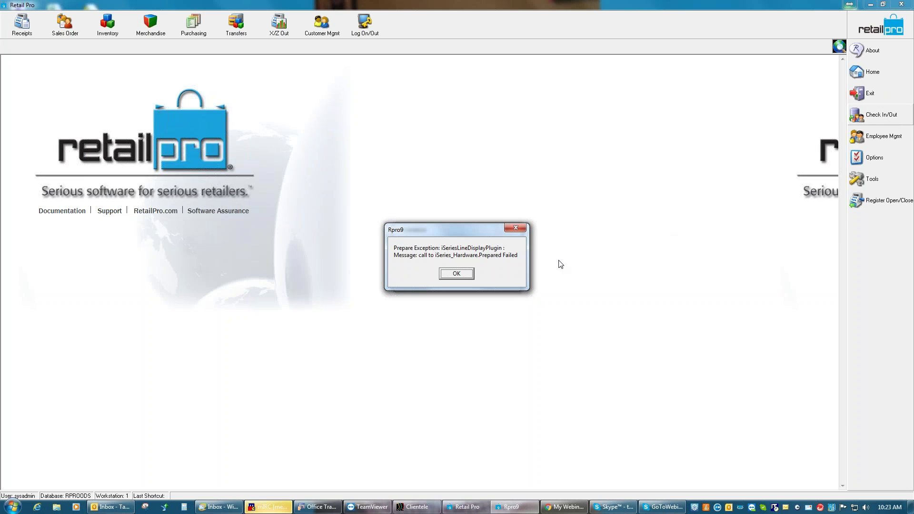
Dismiss the exception and reopen WS Preferences from Options
{"action": "left_click", "coordinate": [465, 275]}
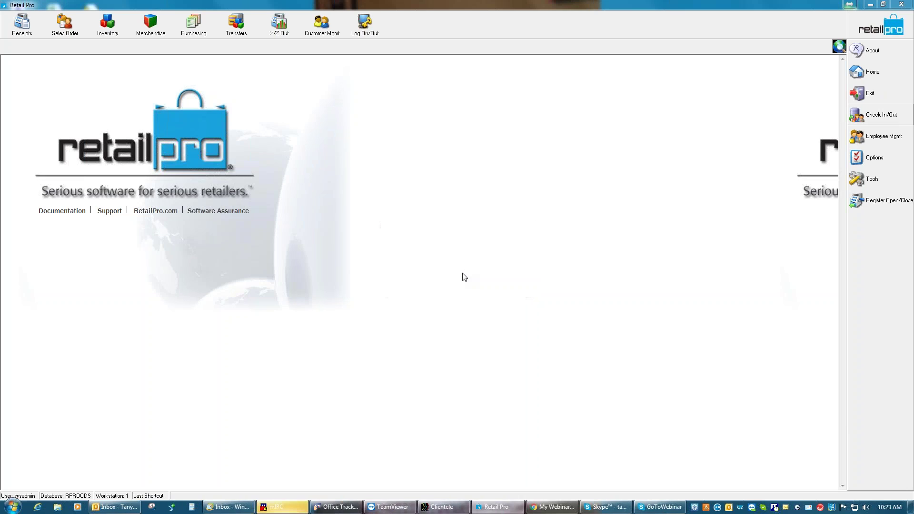
{"action": "left_click", "coordinate": [879, 159]}
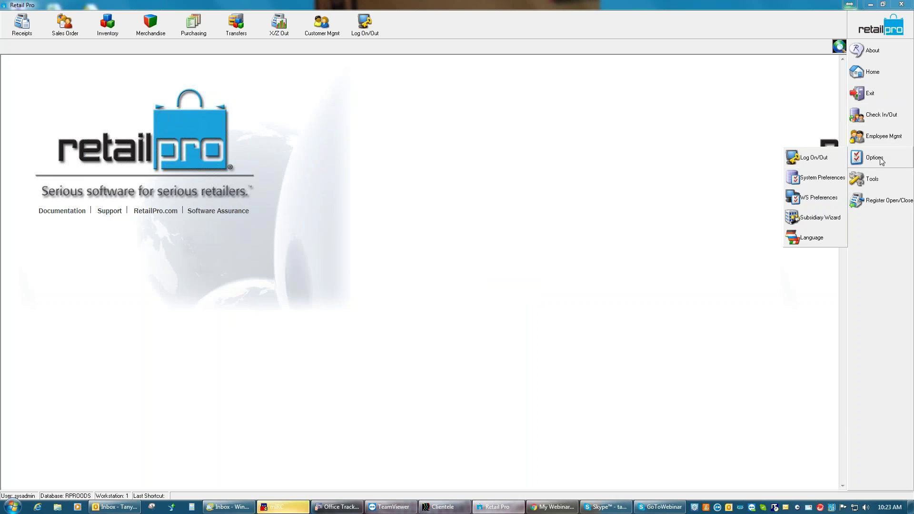
{"action": "left_click", "coordinate": [793, 201]}
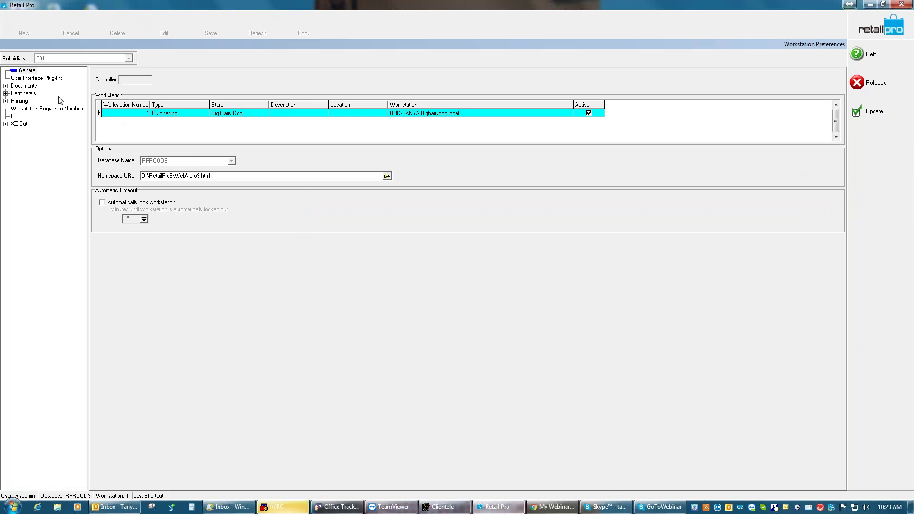
Delete the Cash Drawer (1) plug-in under Peripherals and Update the preferences
{"action": "left_click", "coordinate": [5, 94]}
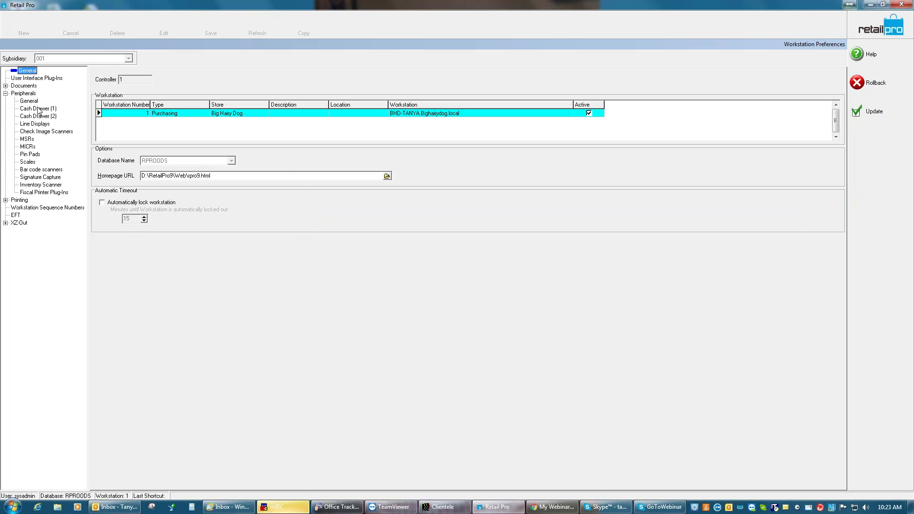
{"action": "left_click", "coordinate": [40, 109]}
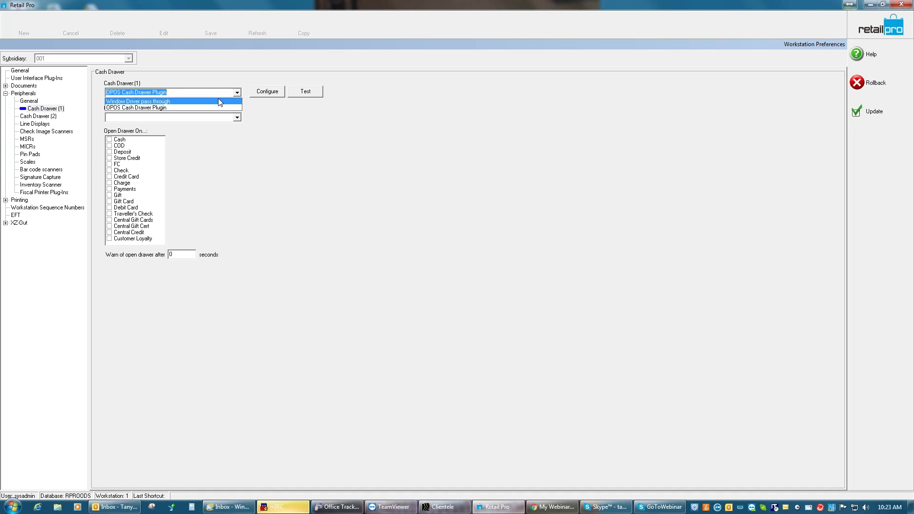
{"action": "left_click", "coordinate": [289, 124]}
{"action": "key", "text": "Delete"}
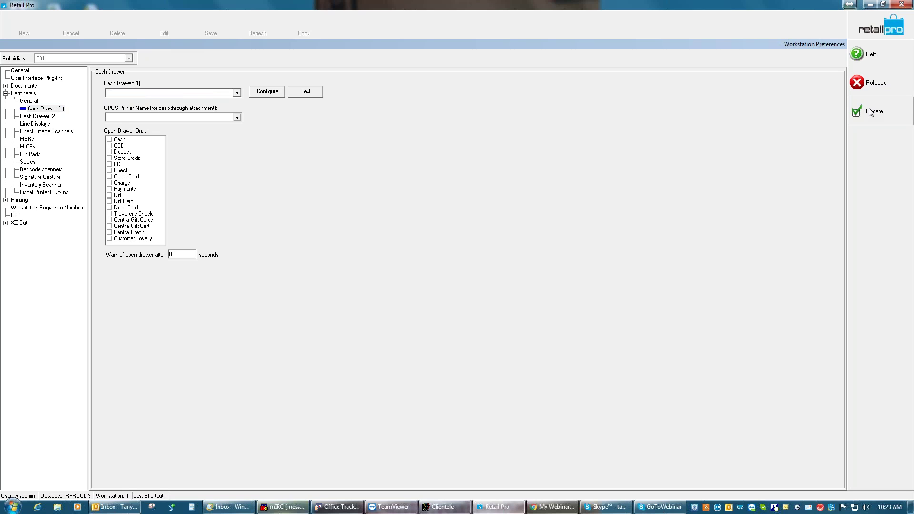
{"action": "left_click", "coordinate": [871, 112]}
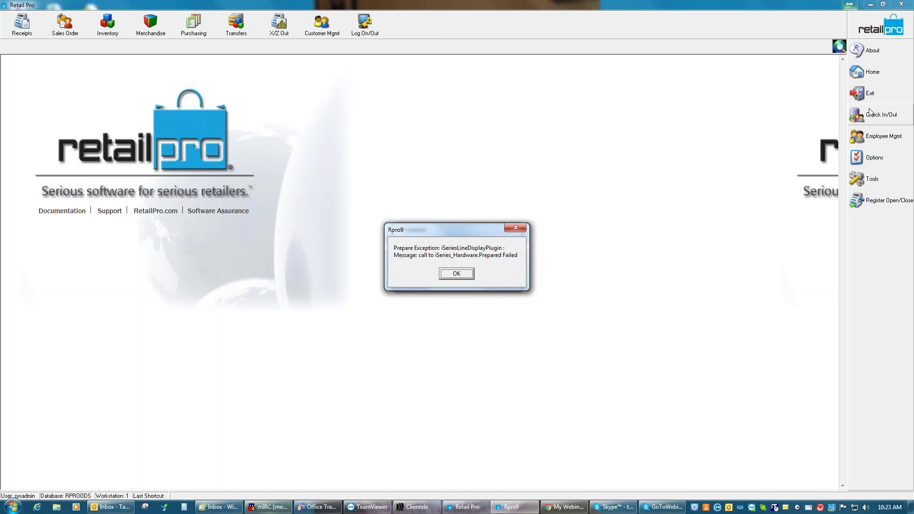
Dismiss the iSeriesLineDisplayPlugin error and show the Tools list in the sidebar
{"action": "left_click", "coordinate": [456, 274]}
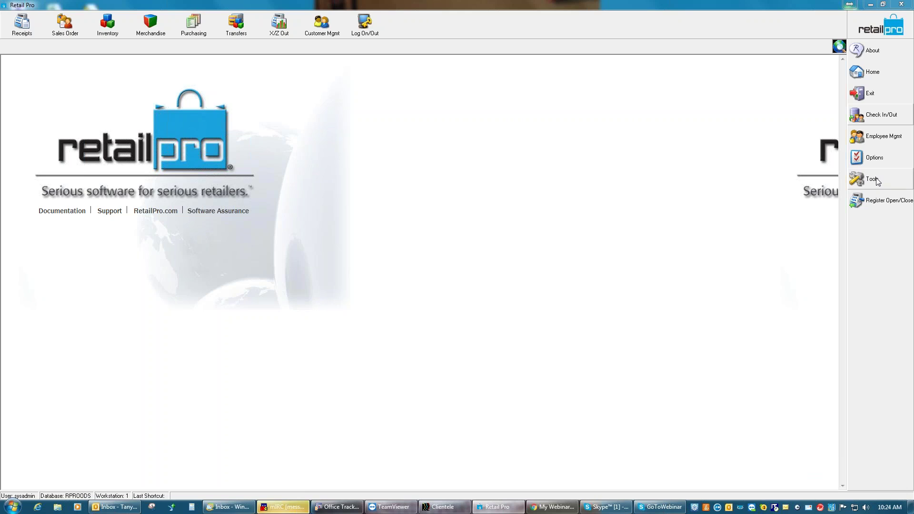
{"action": "left_click", "coordinate": [877, 181]}
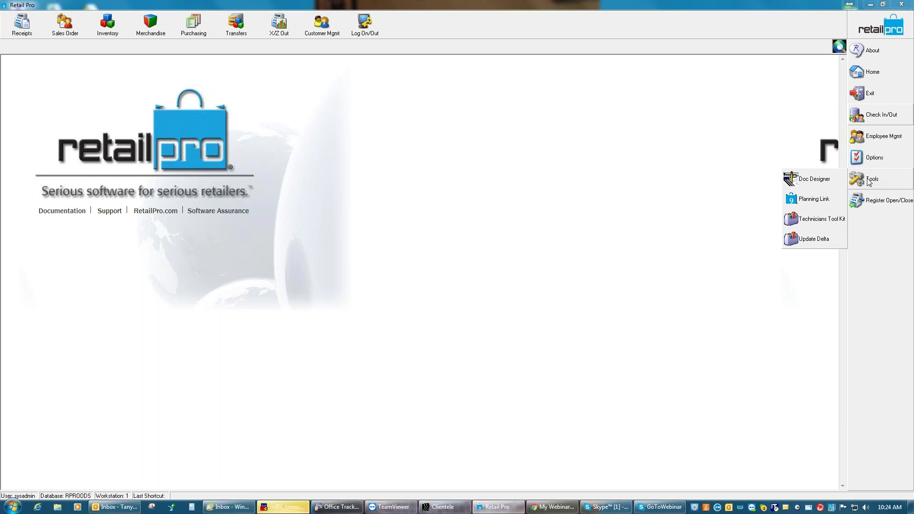
Launch Technicians Tool Kit and log on to RPROODS with the administrator username and password
{"action": "left_click", "coordinate": [825, 223]}
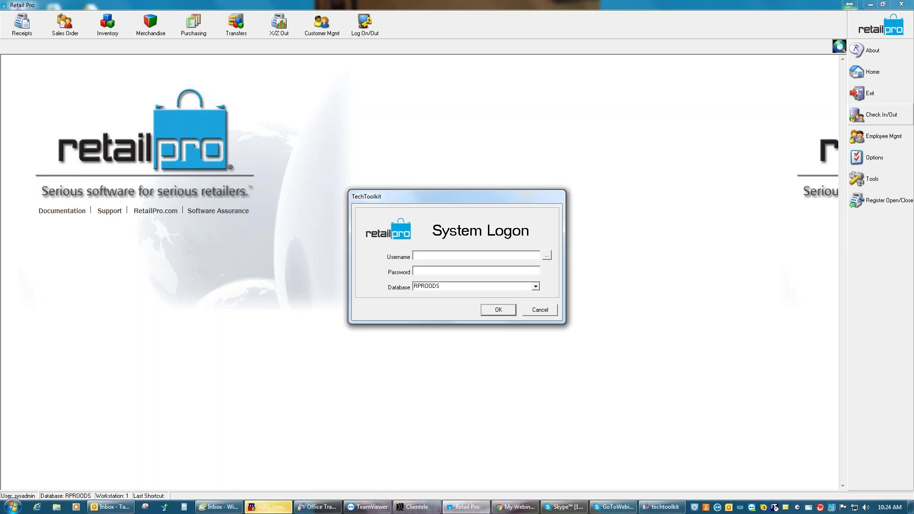
{"action": "type", "text": "sysadmin"}
{"action": "key", "text": "Tab"}
{"action": "type", "text": "sysadmin"}
{"action": "key", "text": "Return"}
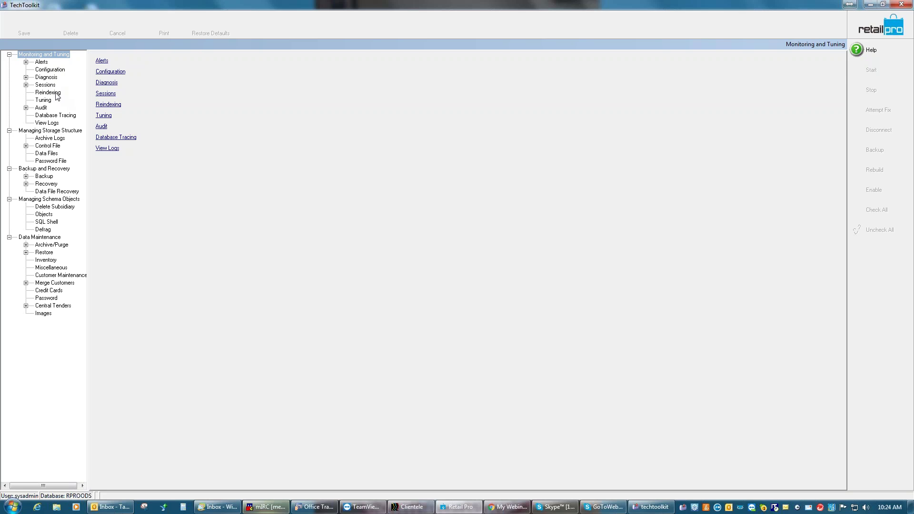
Glance at the Tuning page under Monitoring and Tuning, then settle on the Reindexing page
{"action": "left_click", "coordinate": [56, 94]}
{"action": "left_click", "coordinate": [46, 102]}
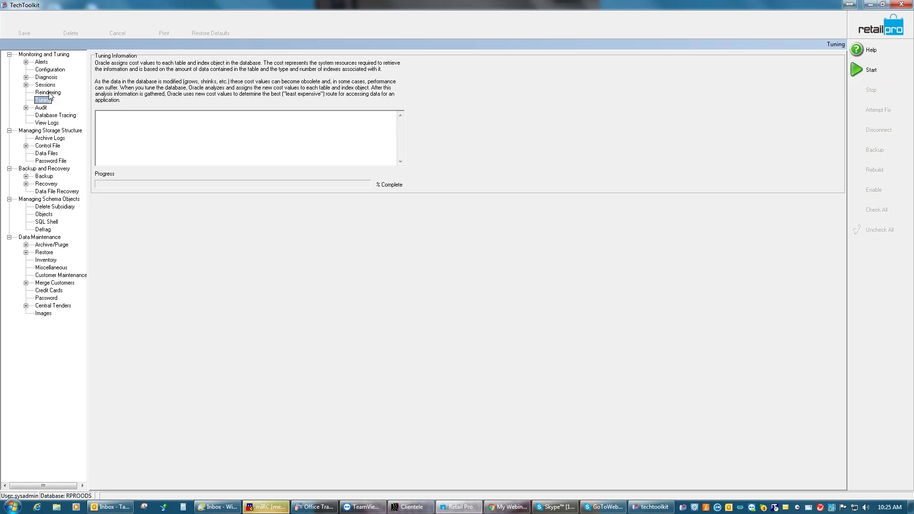
{"action": "left_click", "coordinate": [51, 93]}
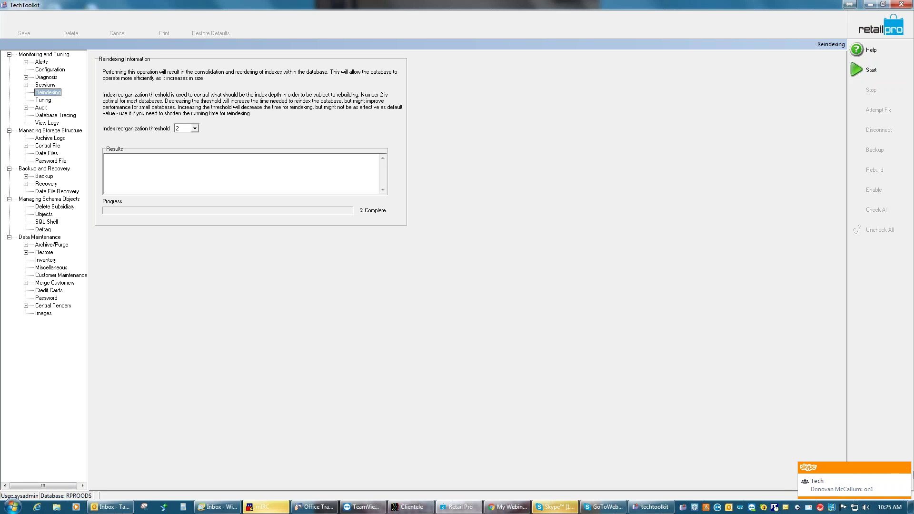
Rebuild the database indexes at reorganization threshold 2 until 100% complete, then go to Tuning
{"action": "left_click", "coordinate": [899, 472]}
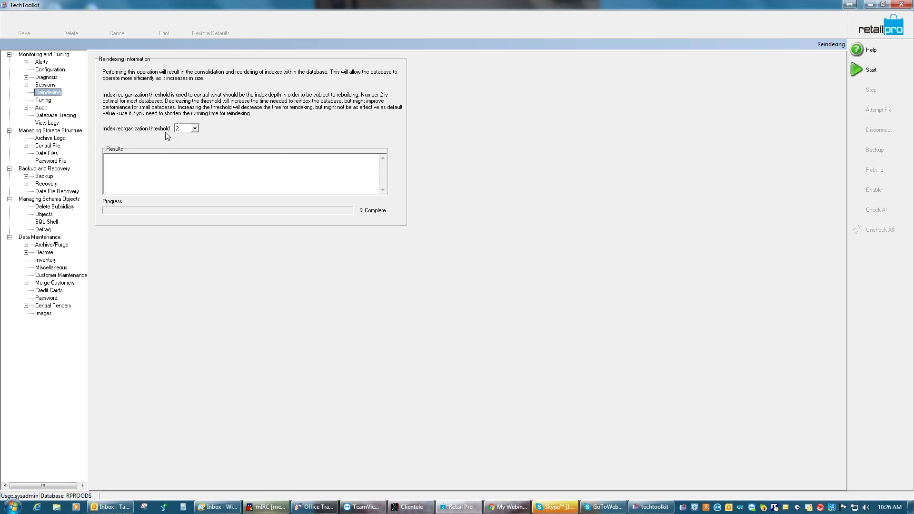
{"action": "left_click", "coordinate": [194, 128]}
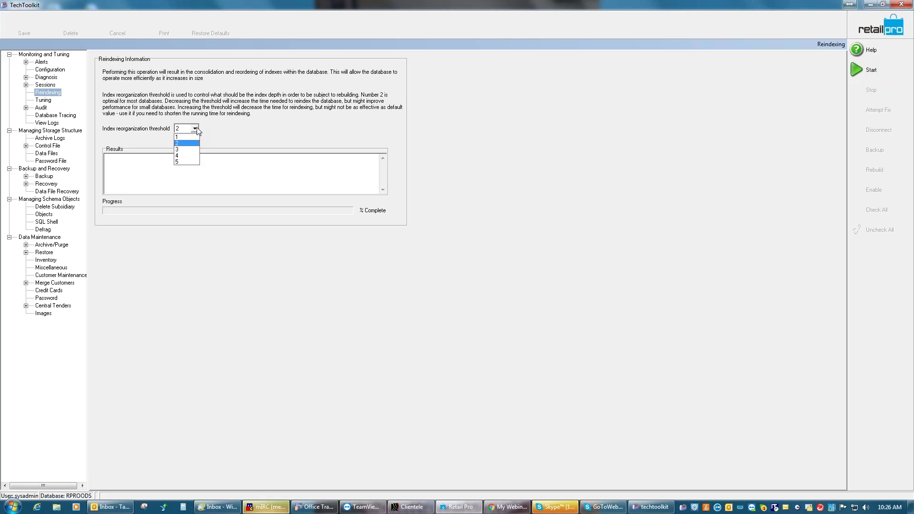
{"action": "left_click", "coordinate": [195, 129]}
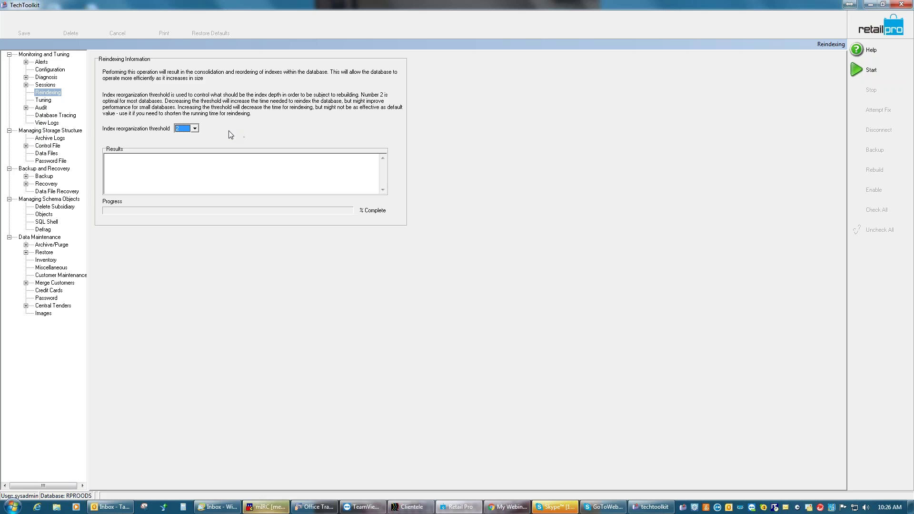
{"action": "left_click", "coordinate": [869, 72]}
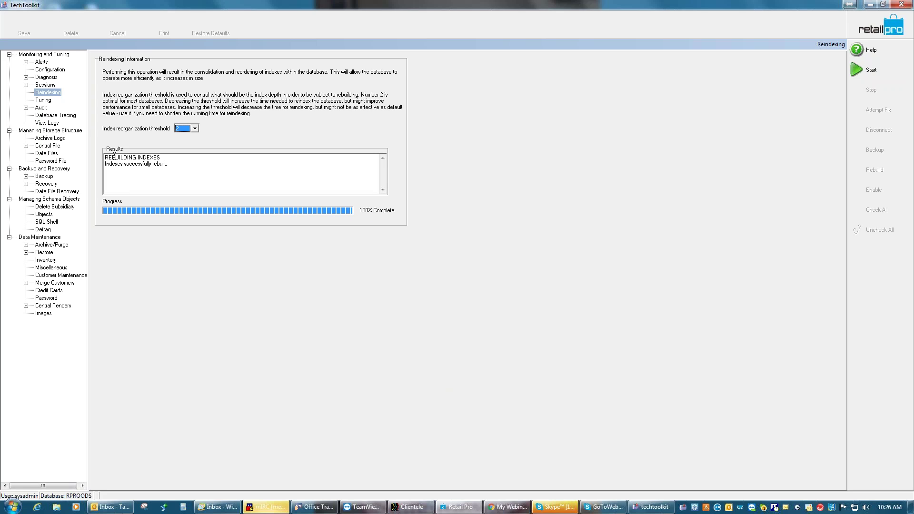
{"action": "left_click", "coordinate": [46, 100]}
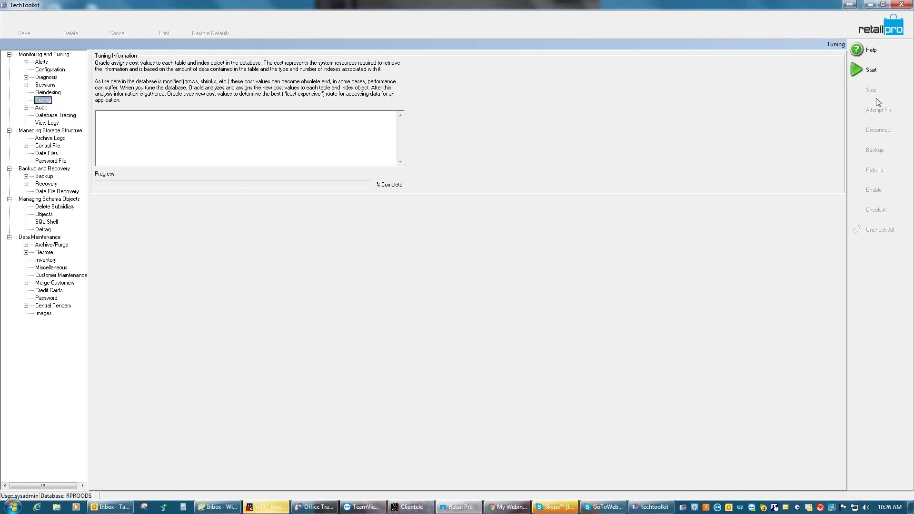
Start database tuning and let it run to 'Database tuning completed' at 100%
{"action": "left_click", "coordinate": [874, 71]}
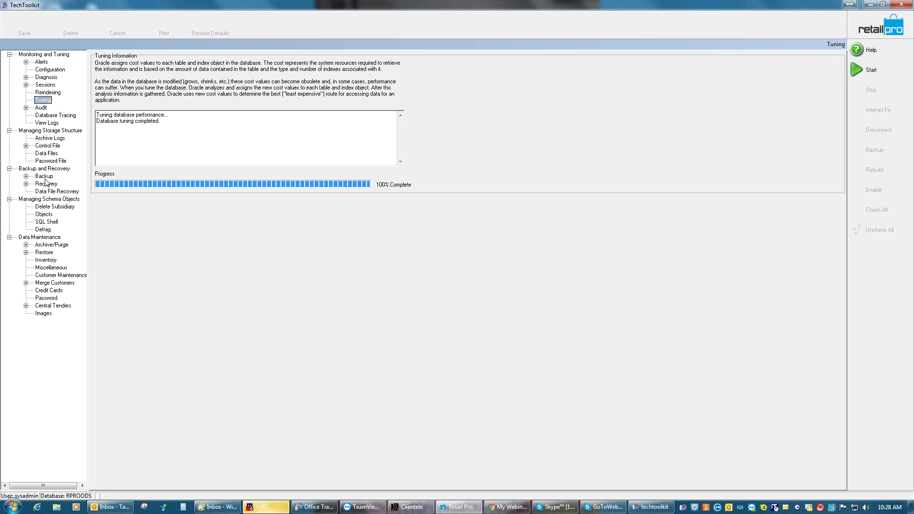
Go to the Backup page under Backup and Recovery to see the RPROODS backup history
{"action": "left_click", "coordinate": [44, 177]}
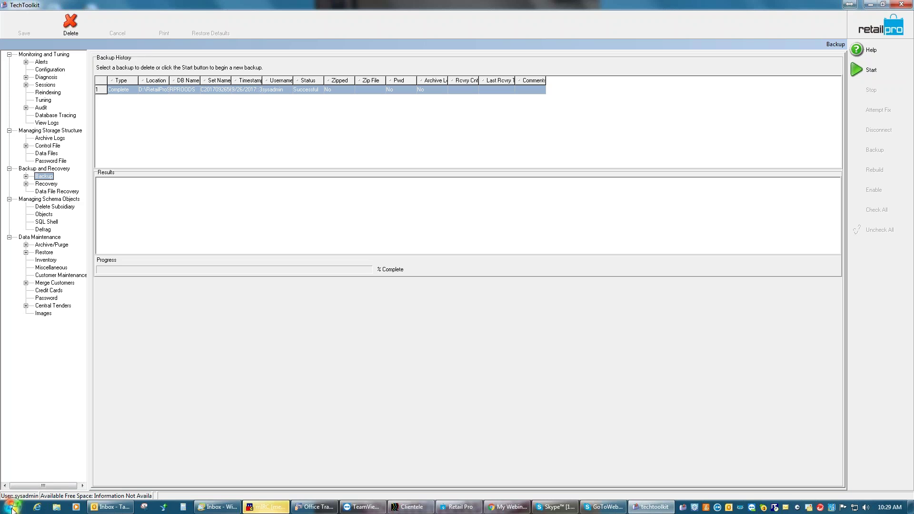
Launch Task Scheduler from Start > All Programs > Administrative Tools
{"action": "left_click", "coordinate": [11, 507]}
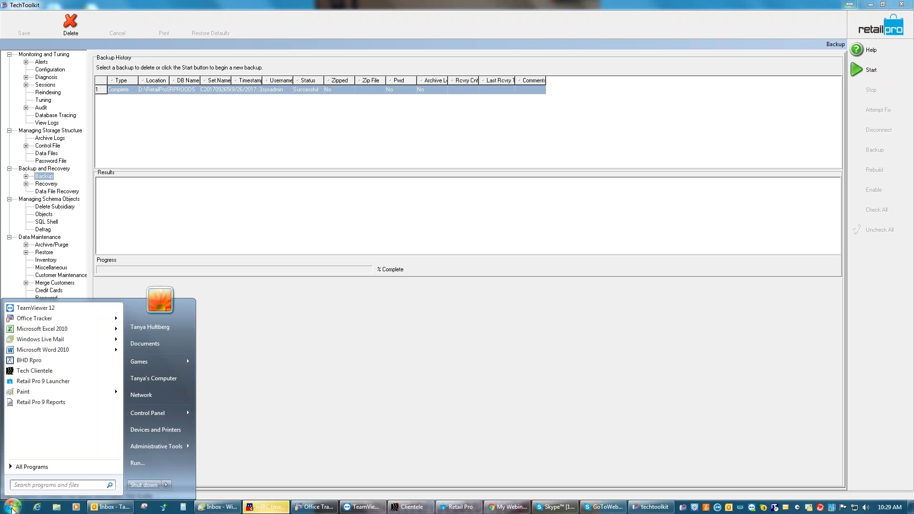
{"action": "left_click", "coordinate": [61, 468]}
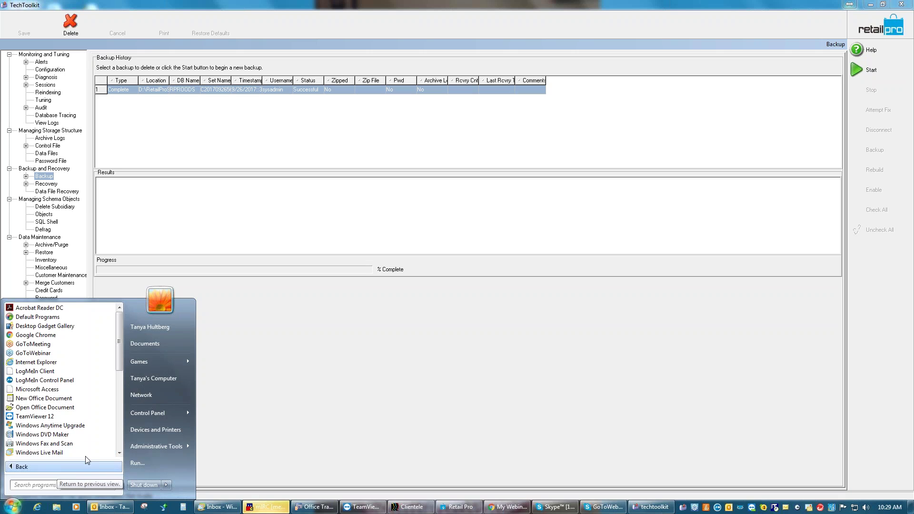
{"action": "left_click", "coordinate": [121, 395]}
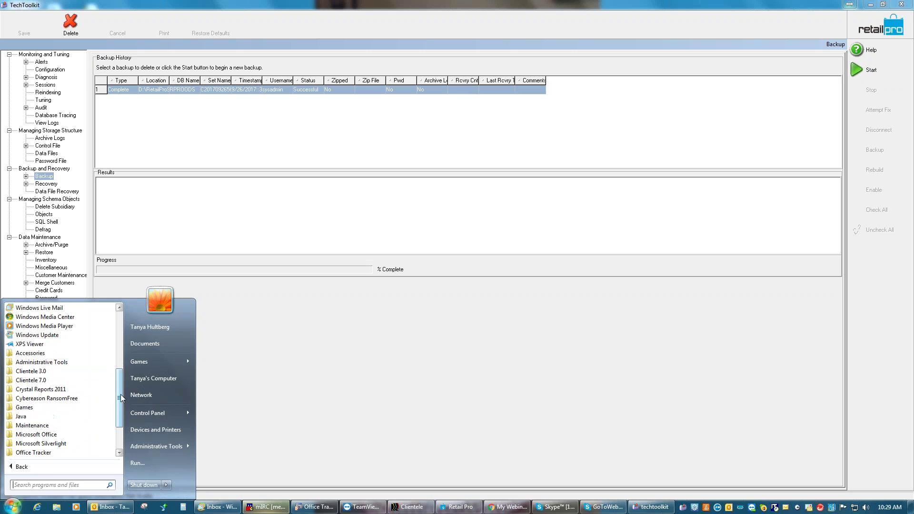
{"action": "left_click", "coordinate": [20, 356]}
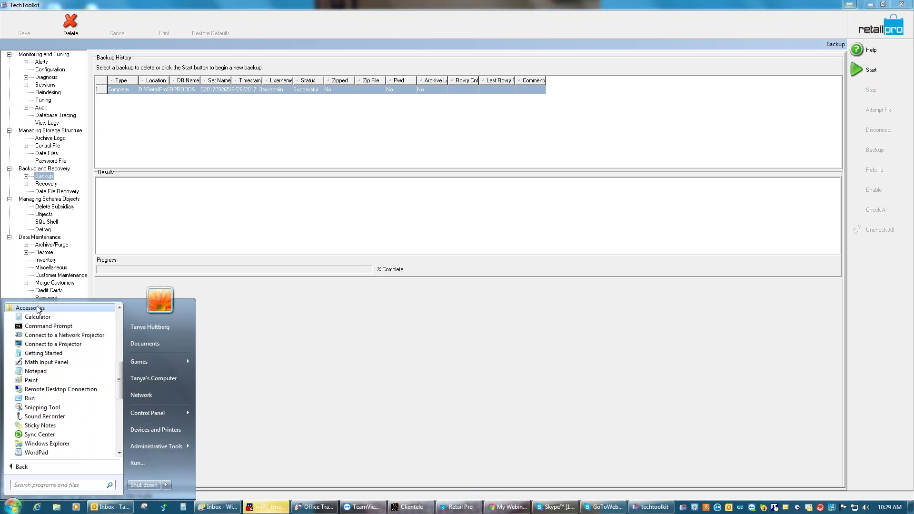
{"action": "left_click", "coordinate": [39, 309]}
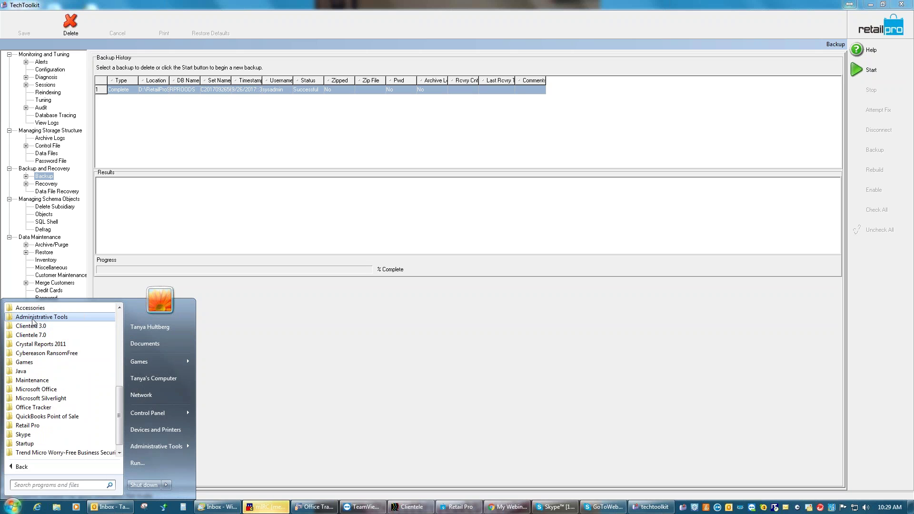
{"action": "left_click", "coordinate": [34, 317]}
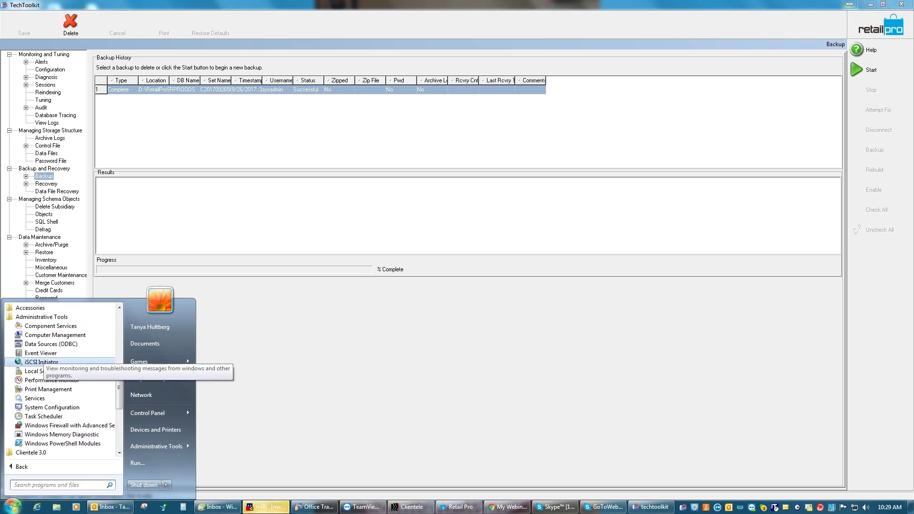
{"action": "left_click", "coordinate": [44, 417]}
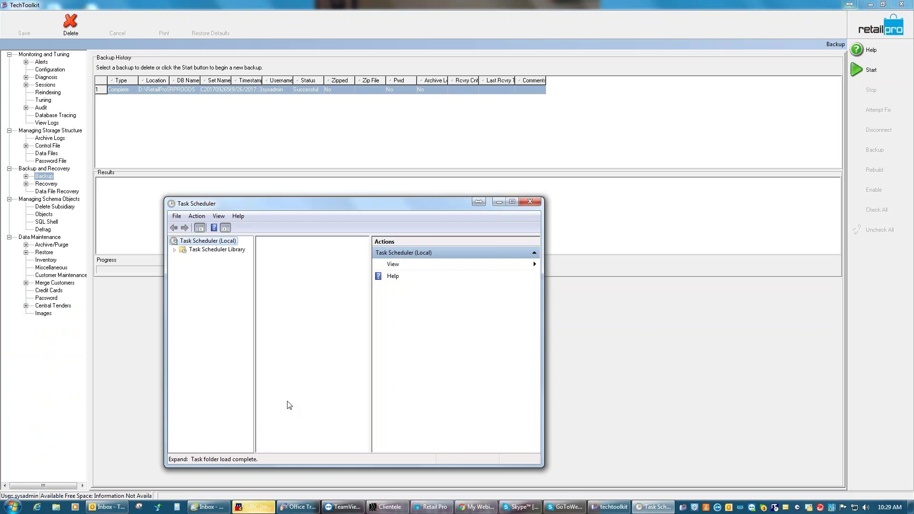
Expand Task Scheduler Library, view the Microsoft folder's tasks, and maximize the window
{"action": "left_click", "coordinate": [174, 250]}
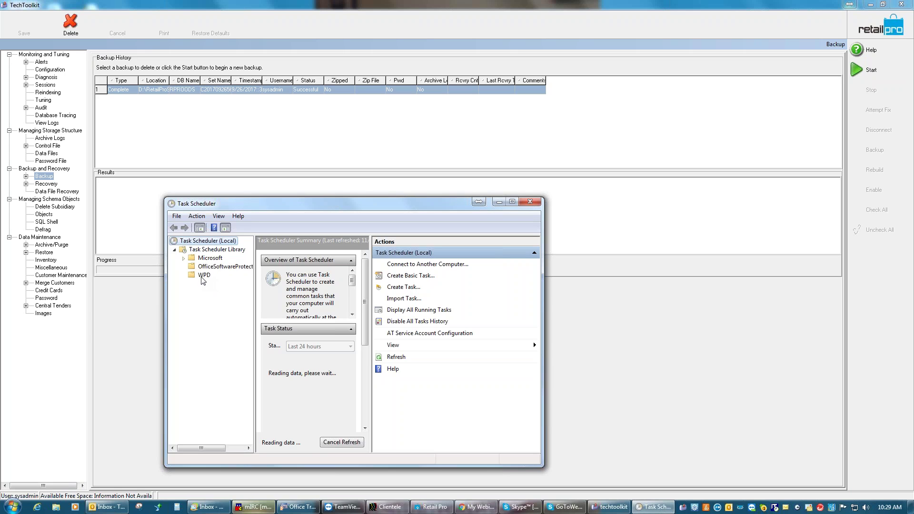
{"action": "left_click", "coordinate": [209, 259]}
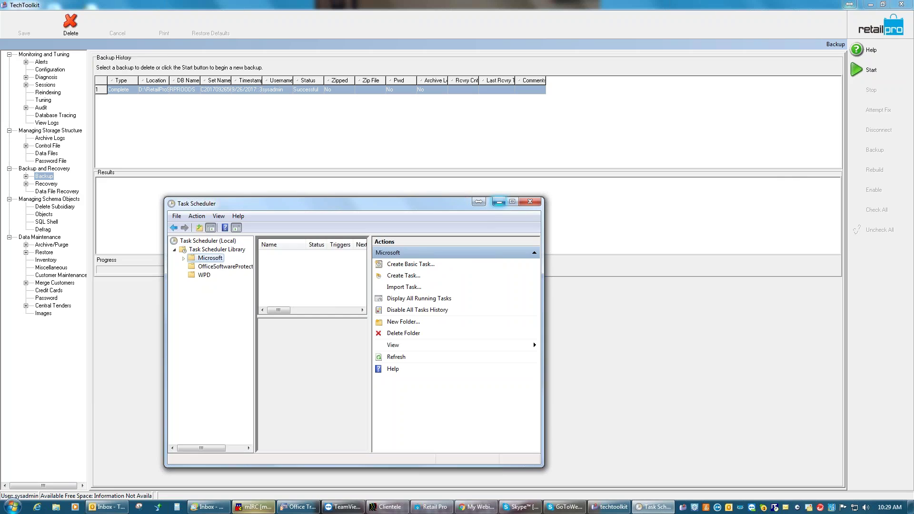
{"action": "left_click", "coordinate": [512, 202]}
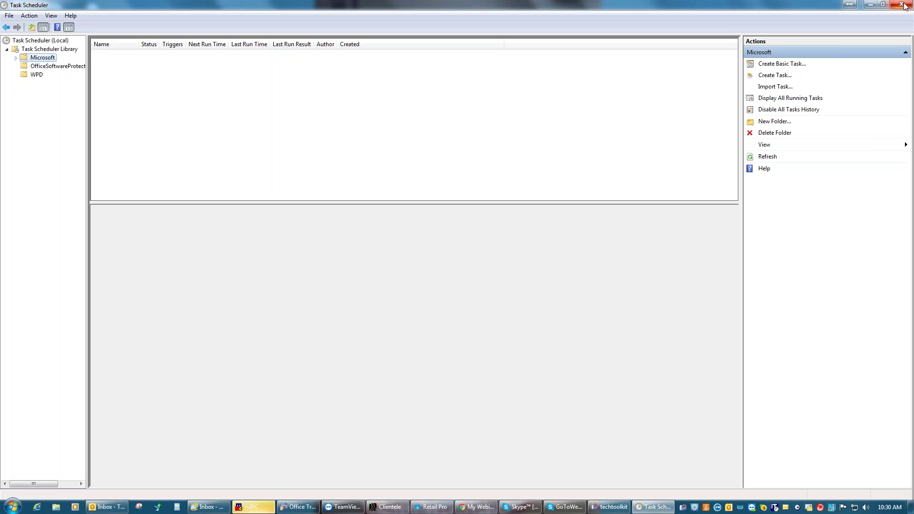
Close Task Scheduler to return to the TechToolkit Backup history
{"action": "left_click", "coordinate": [904, 5]}
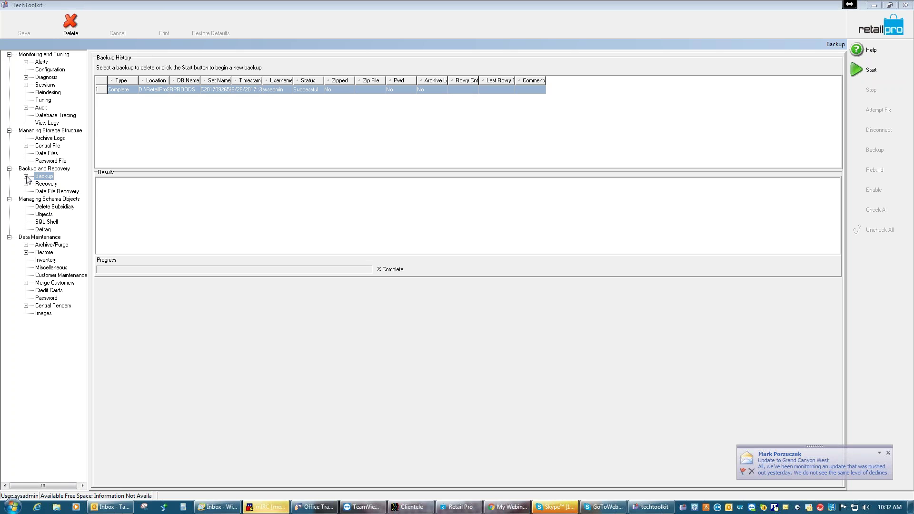
{"action": "left_click", "coordinate": [27, 177]}
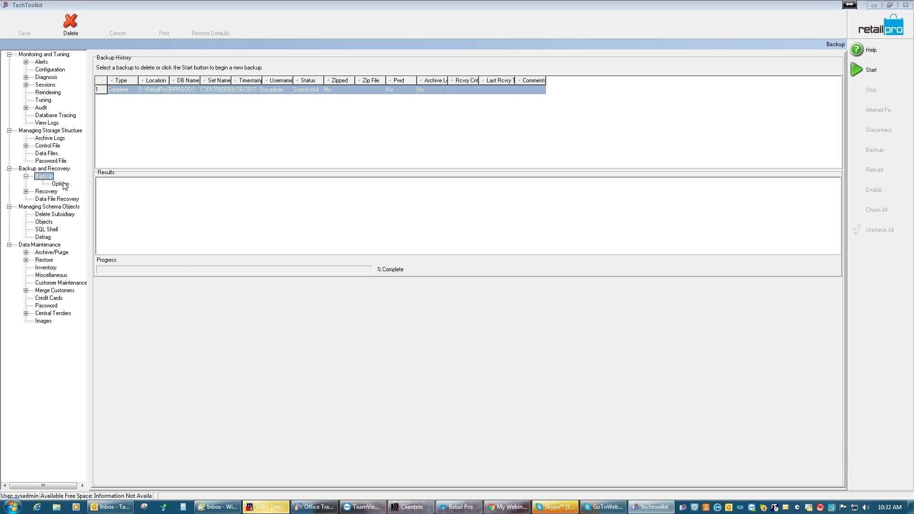
{"action": "left_click", "coordinate": [60, 184]}
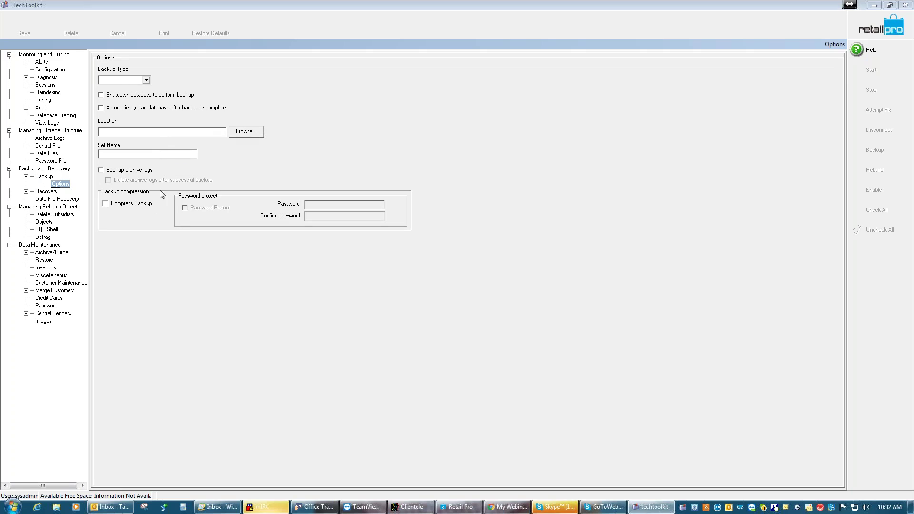
{"action": "left_click", "coordinate": [146, 82]}
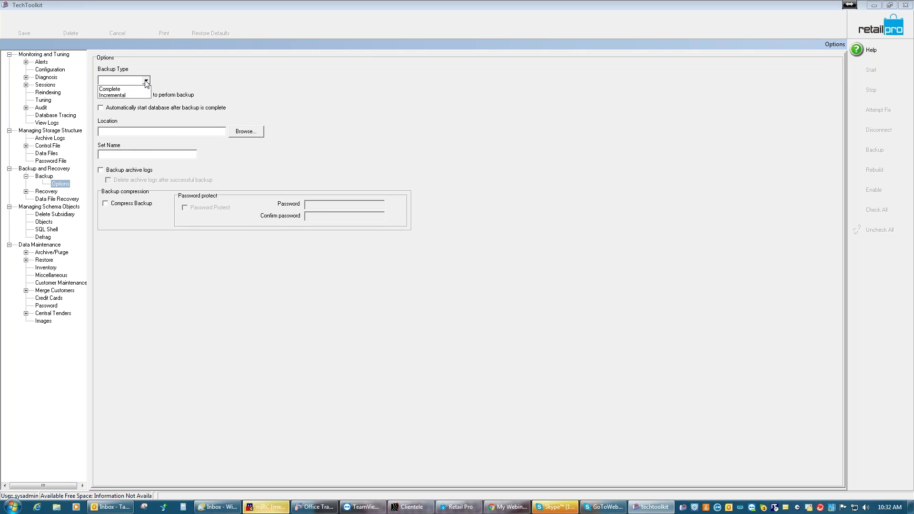
{"action": "left_click", "coordinate": [124, 89]}
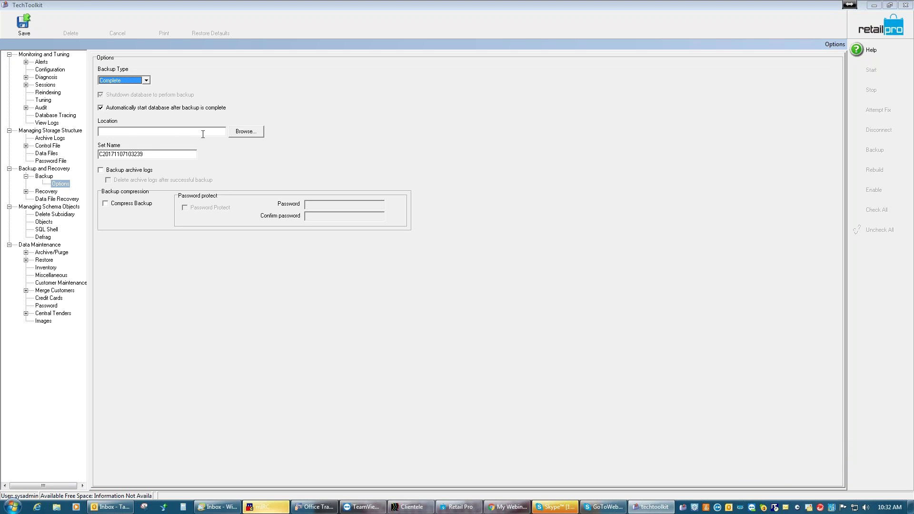
{"action": "double_click", "coordinate": [157, 154]}
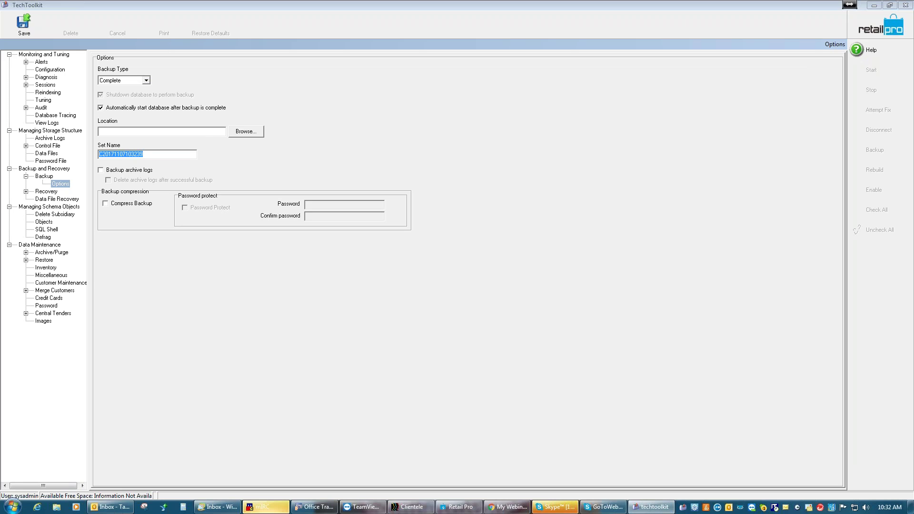
Replace the generated backup set name with 'Webinar'
{"action": "type", "text": "Webinar"}
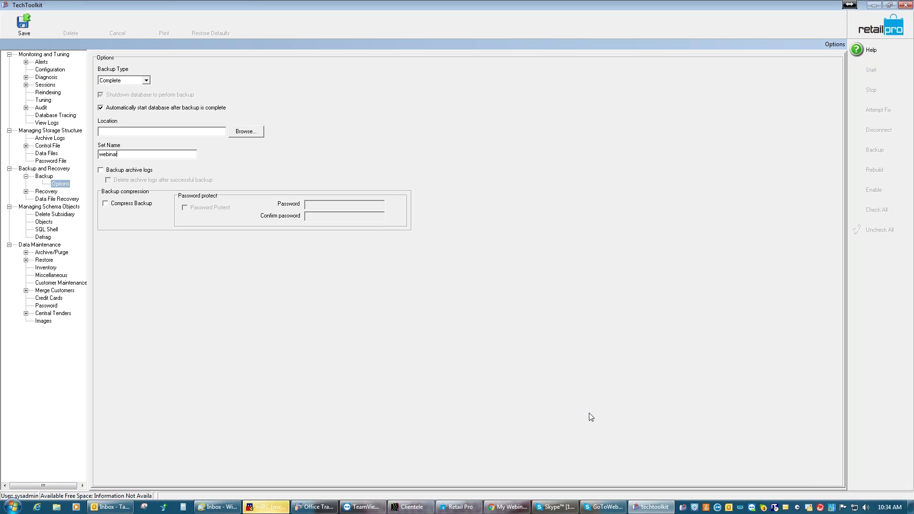
After the save fails with a folder error, set the backup location to D:\RetailPro9\backups
{"action": "left_click", "coordinate": [32, 27]}
{"action": "left_click", "coordinate": [451, 275]}
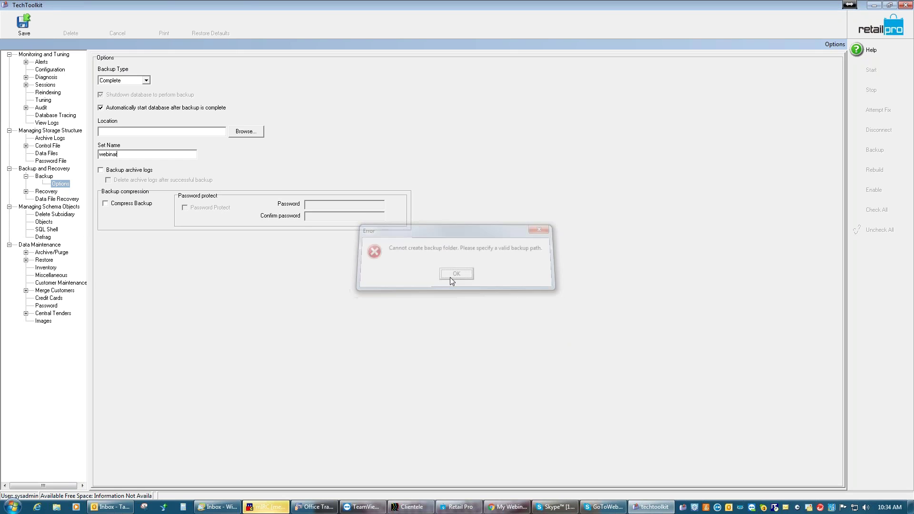
{"action": "left_click", "coordinate": [244, 132]}
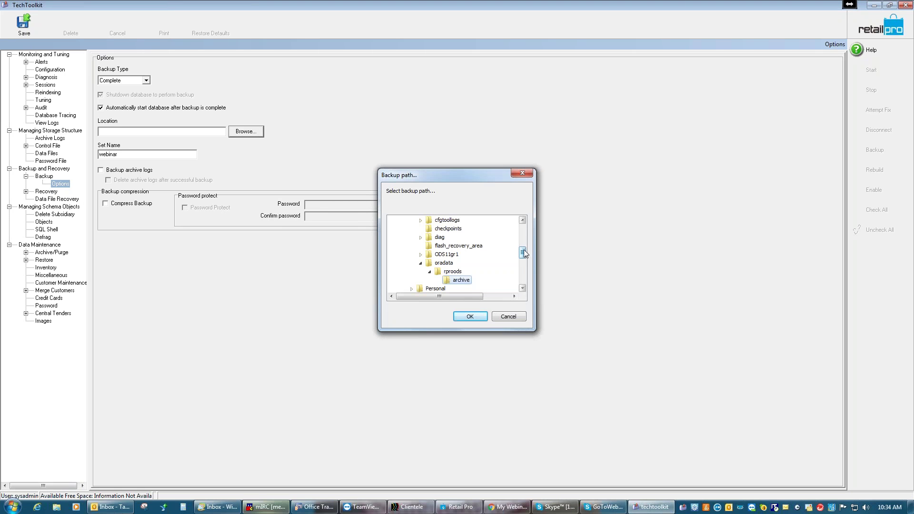
{"action": "left_click_drag", "start_coordinate": [522, 249], "coordinate": [523, 261]}
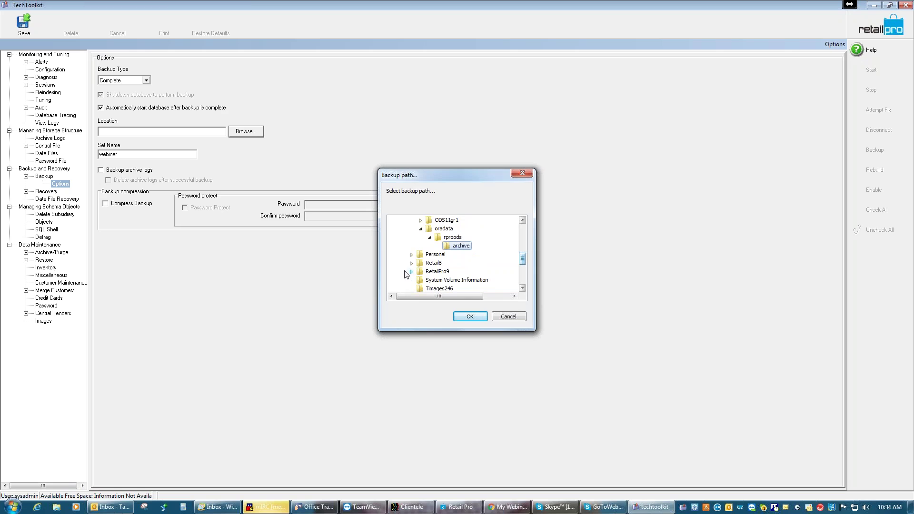
{"action": "left_click", "coordinate": [411, 272]}
{"action": "left_click", "coordinate": [442, 230]}
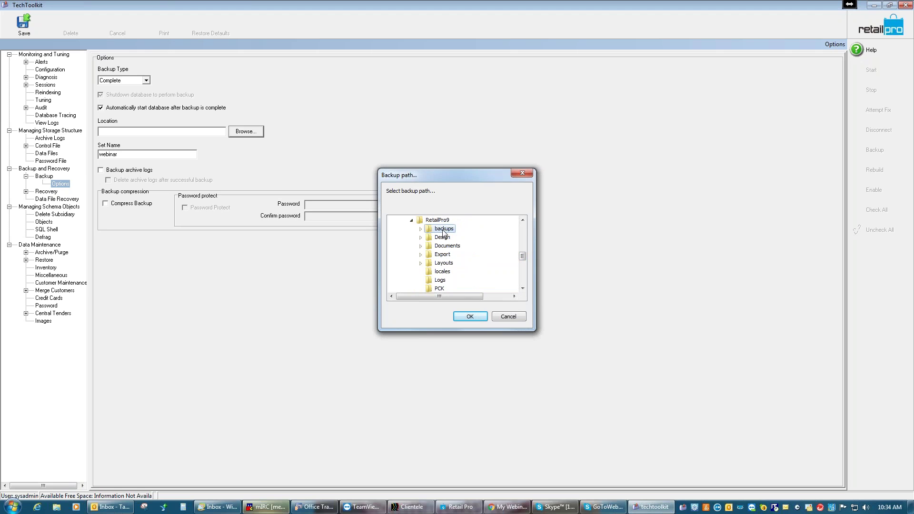
{"action": "left_click", "coordinate": [472, 318]}
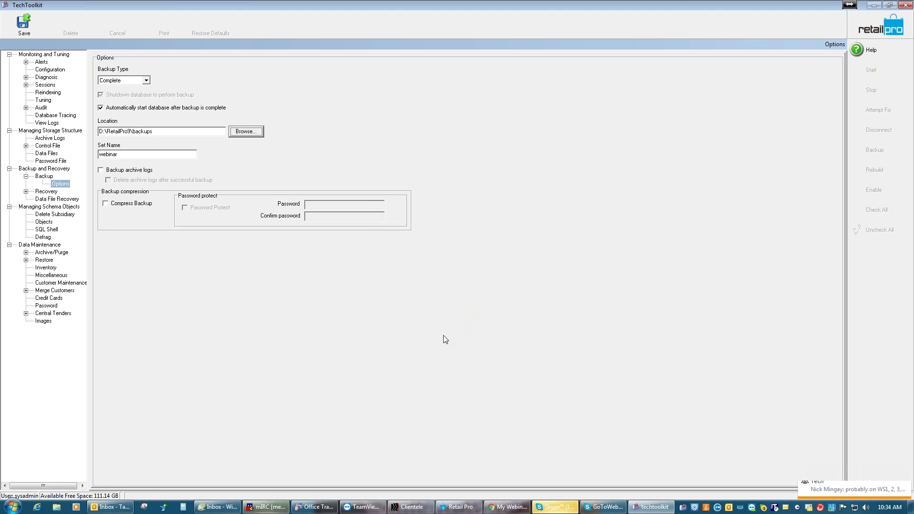
Save the backup options, acknowledge the confirmation, and return to the Backup history page
{"action": "left_click", "coordinate": [28, 27]}
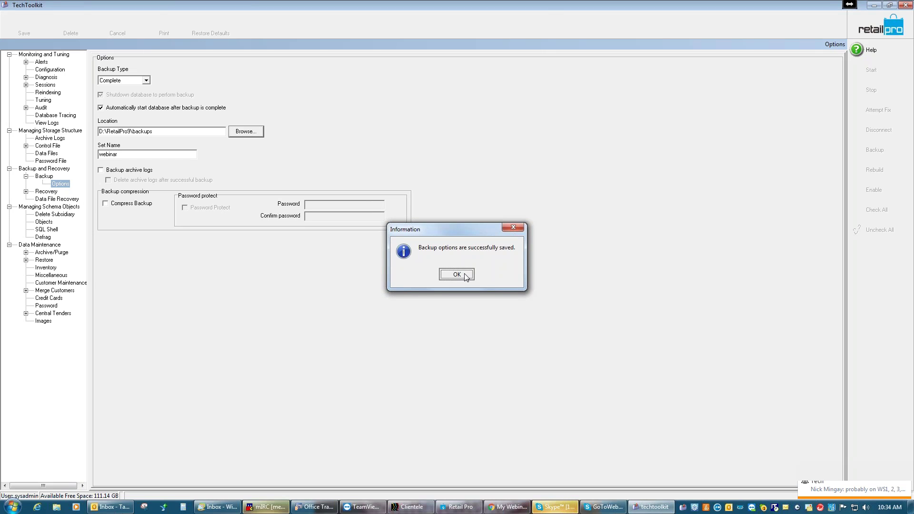
{"action": "left_click", "coordinate": [455, 274]}
{"action": "left_click", "coordinate": [44, 176]}
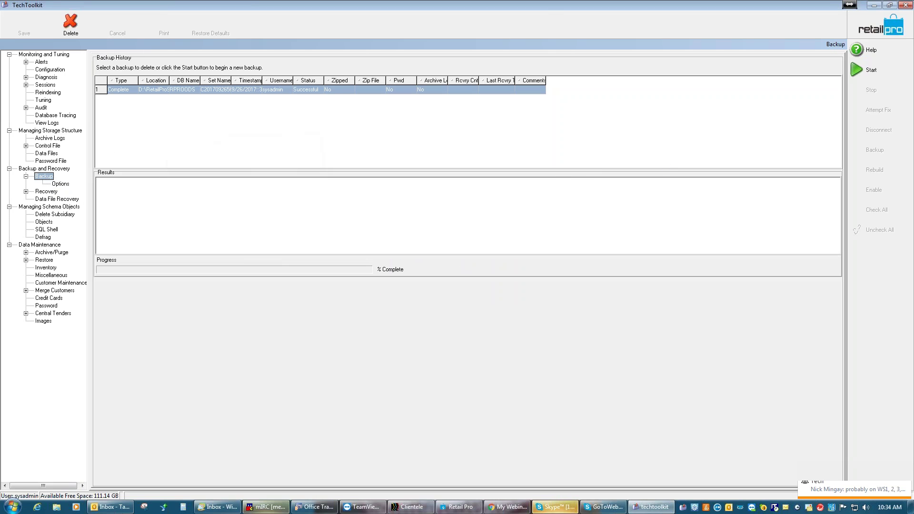
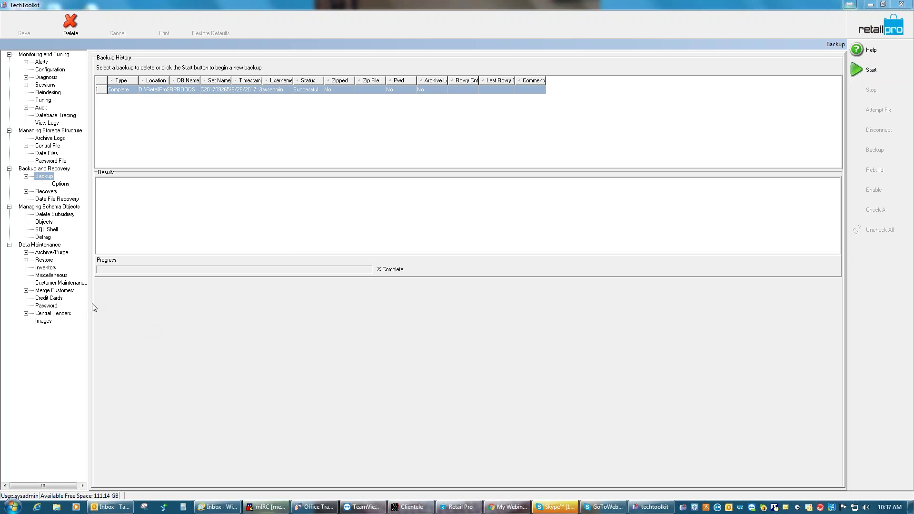
Go to Data Maintenance > Inventory in TechToolkit, then open the Miscellaneous page
{"action": "left_click", "coordinate": [48, 269]}
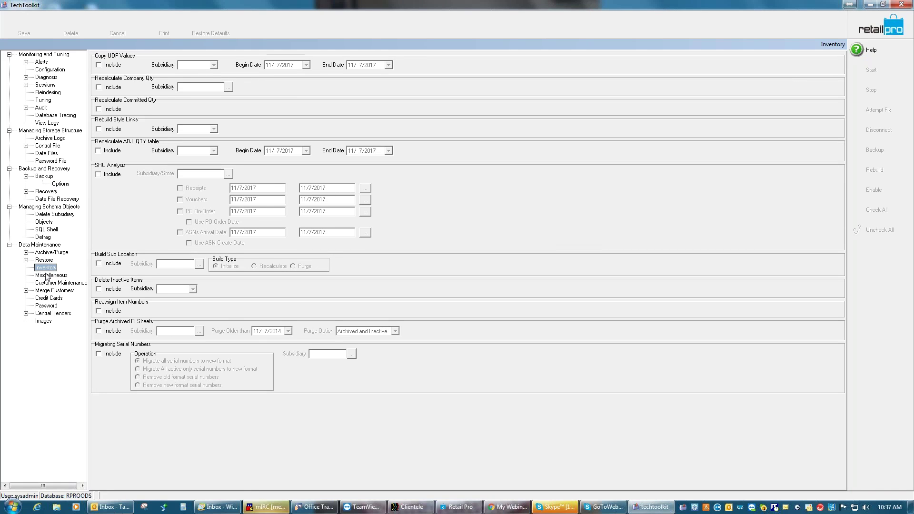
{"action": "left_click", "coordinate": [46, 276]}
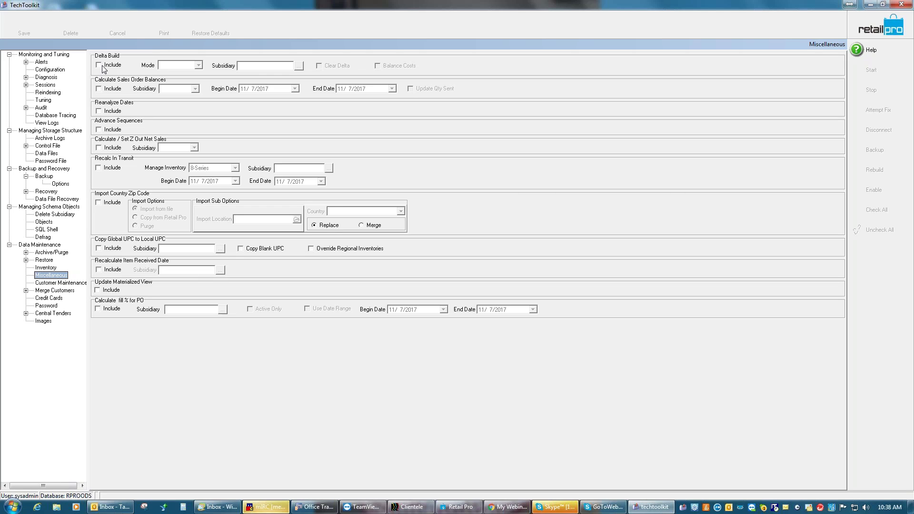
Include Delta Build, then reopen TechToolkit from Retail Pro's Tools > Update Delta
{"action": "left_click", "coordinate": [104, 68]}
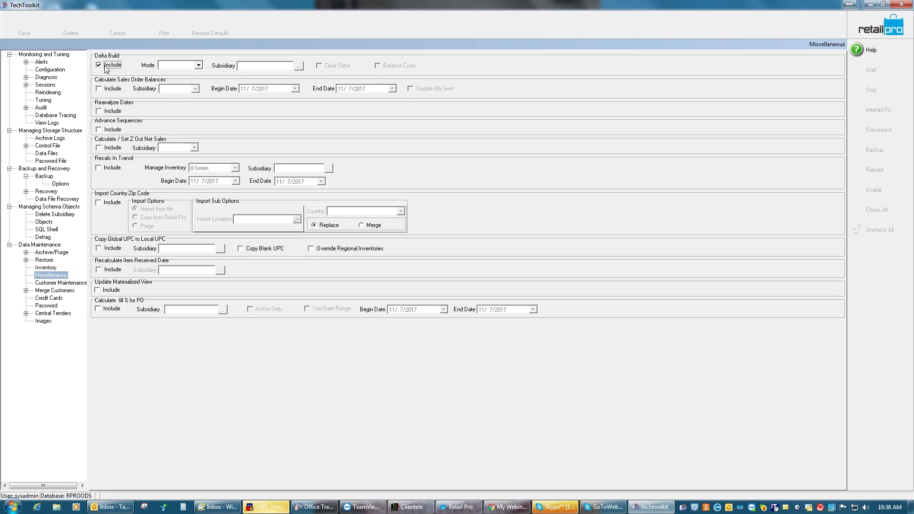
{"action": "left_click", "coordinate": [871, 5]}
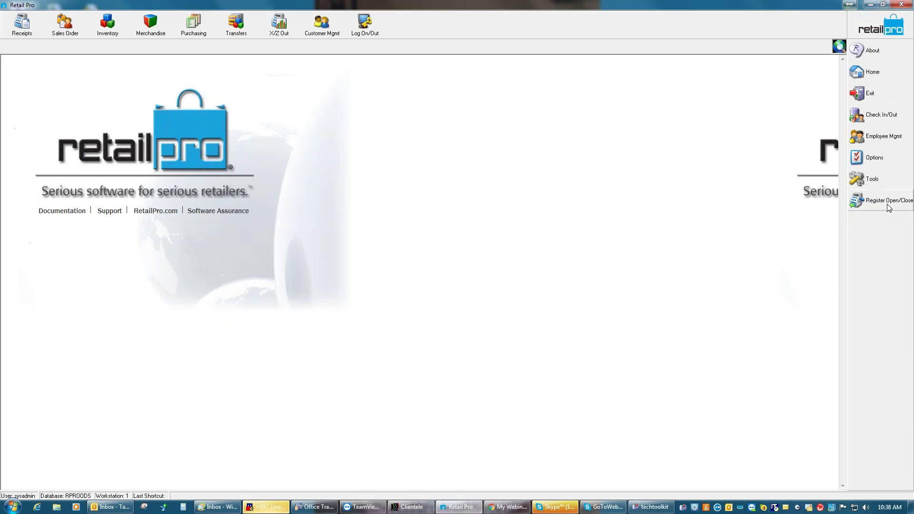
{"action": "left_click", "coordinate": [885, 182]}
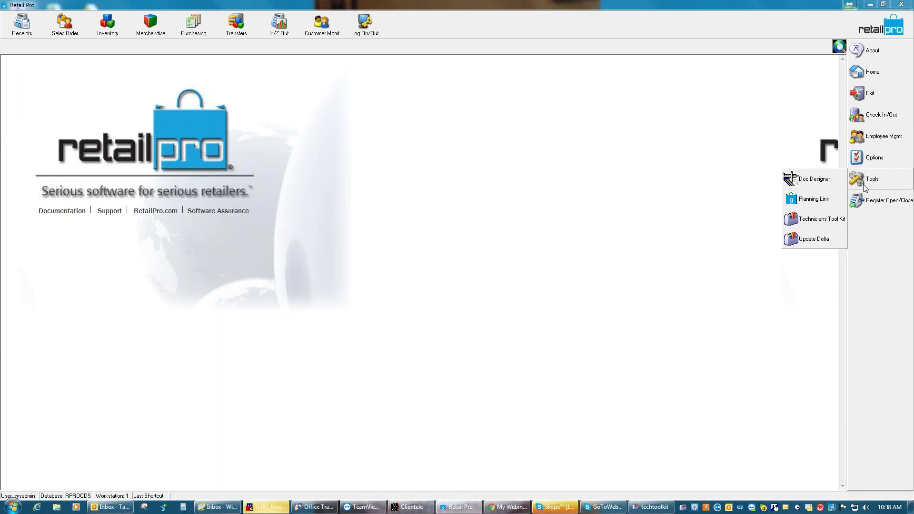
{"action": "left_click", "coordinate": [814, 239]}
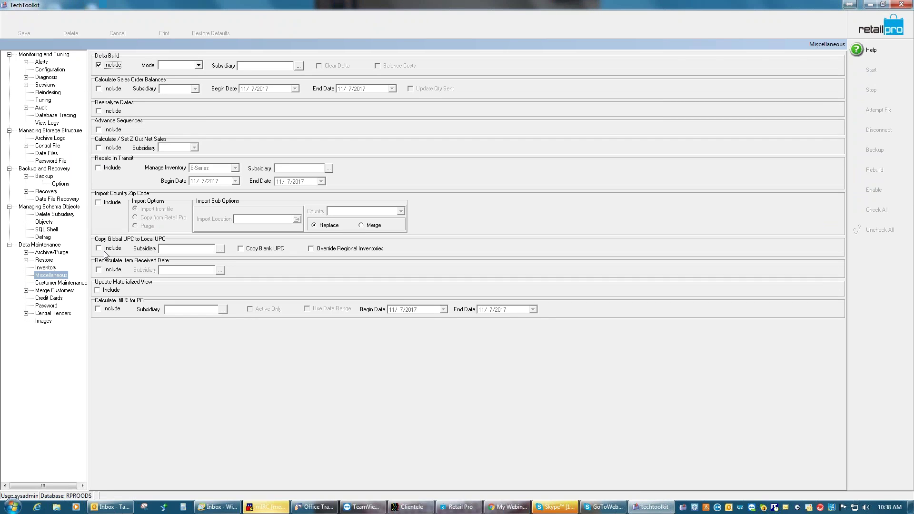
Set Delta Build mode to Full and its subsidiary to 001 (All)
{"action": "left_click", "coordinate": [199, 65]}
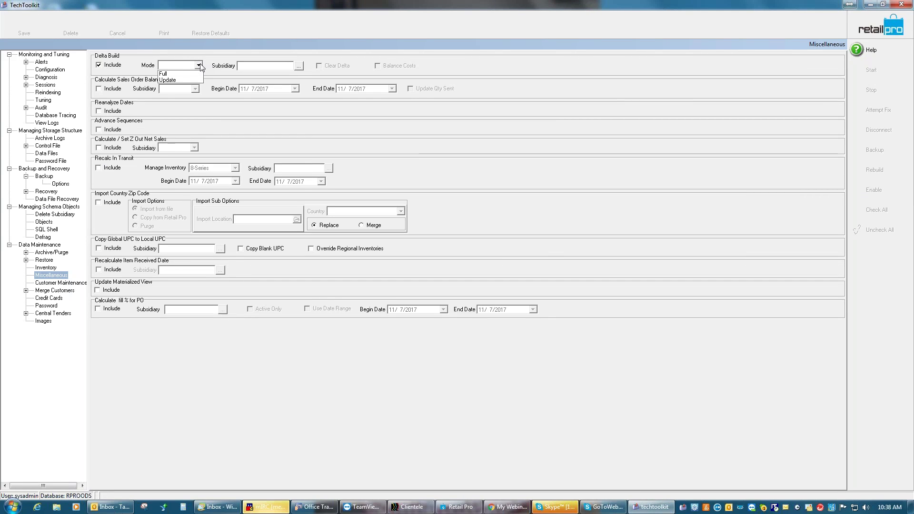
{"action": "left_click", "coordinate": [176, 75]}
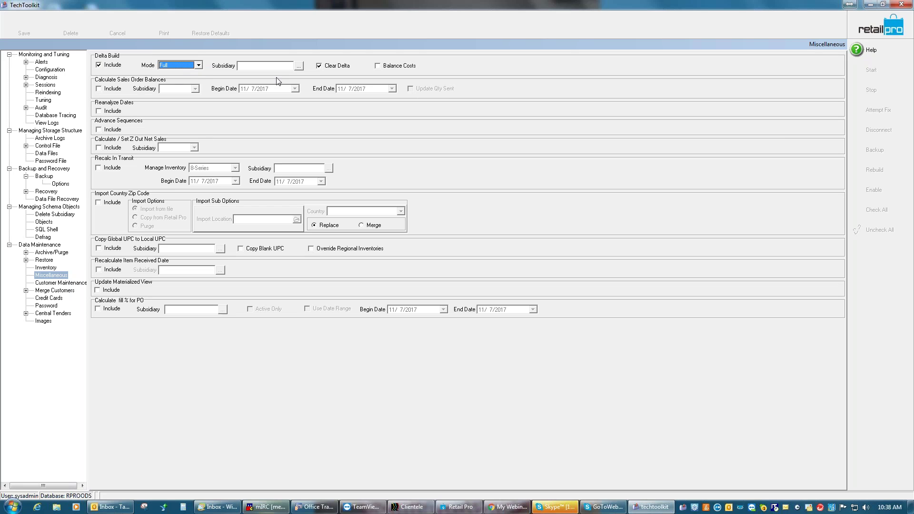
{"action": "left_click", "coordinate": [299, 66]}
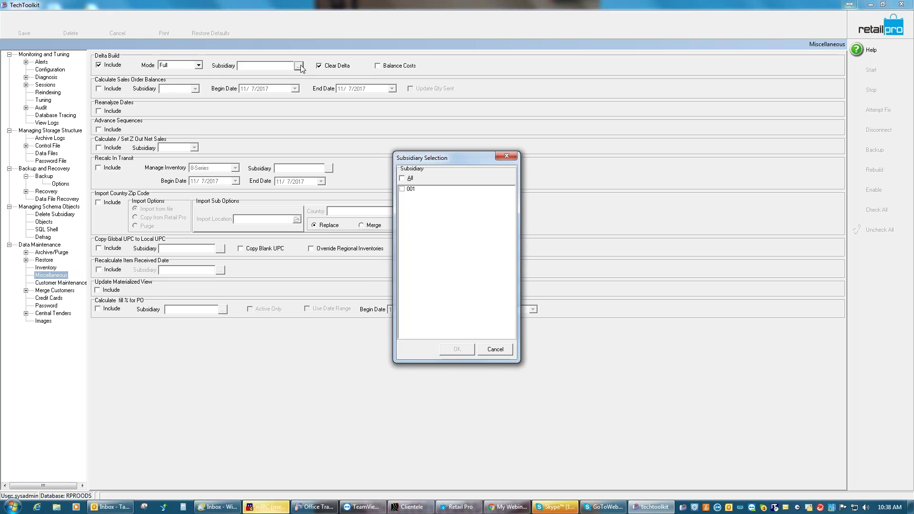
{"action": "left_click", "coordinate": [402, 190]}
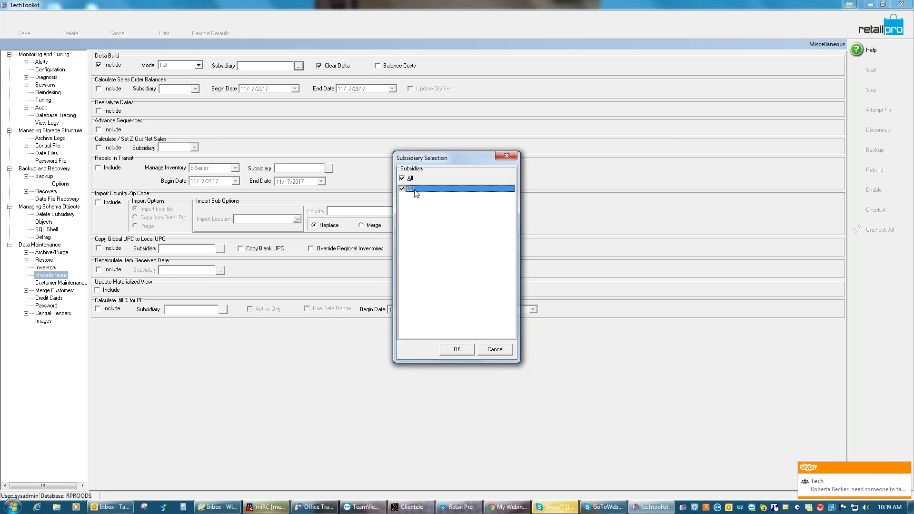
{"action": "left_click", "coordinate": [457, 349]}
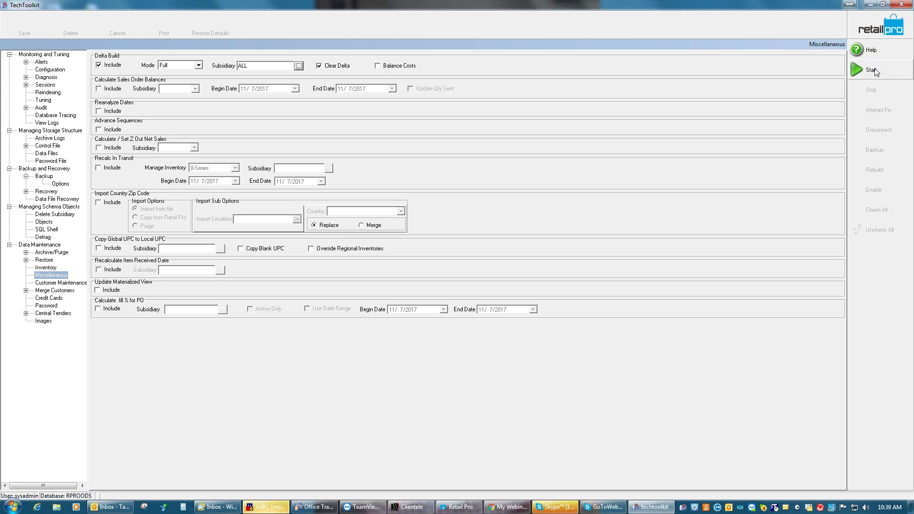
Drop Delta Build and include Calculate Sales Order Balances instead
{"action": "left_click", "coordinate": [99, 67]}
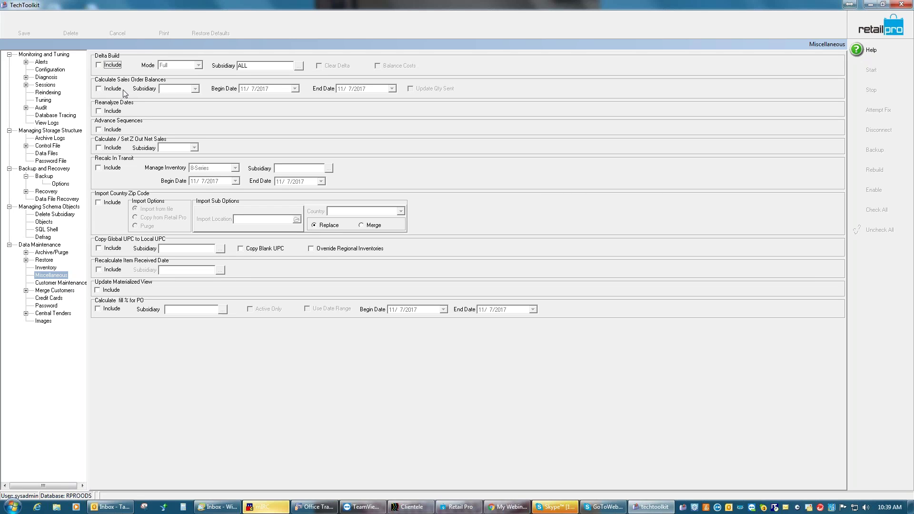
{"action": "left_click", "coordinate": [102, 90]}
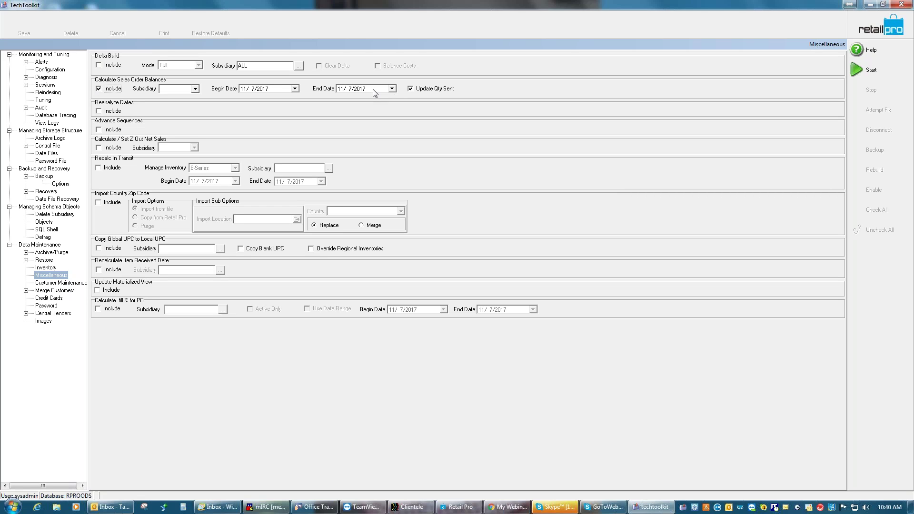
Set the Calculate Sales Order Balances subsidiary to ALL, leaving the 11/7/2017 begin date unchanged
{"action": "left_click", "coordinate": [196, 89]}
{"action": "left_click", "coordinate": [175, 99]}
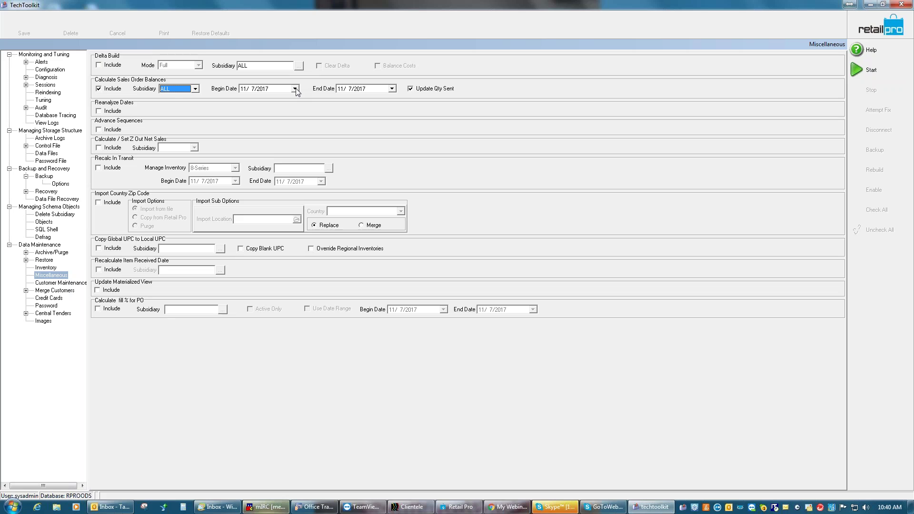
{"action": "left_click", "coordinate": [295, 89]}
{"action": "left_click", "coordinate": [295, 88]}
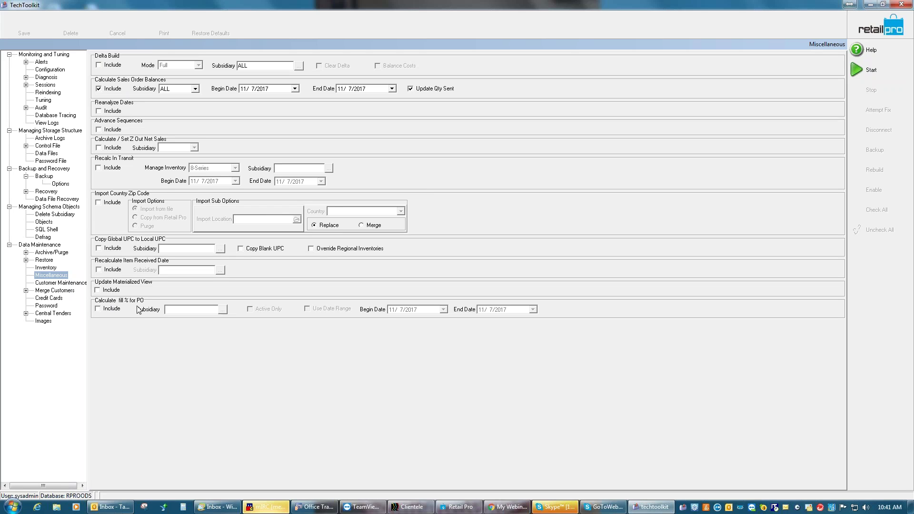
Include Calculate fill % for PO, accept the ECM warning, and set subsidiary 001
{"action": "left_click", "coordinate": [98, 308]}
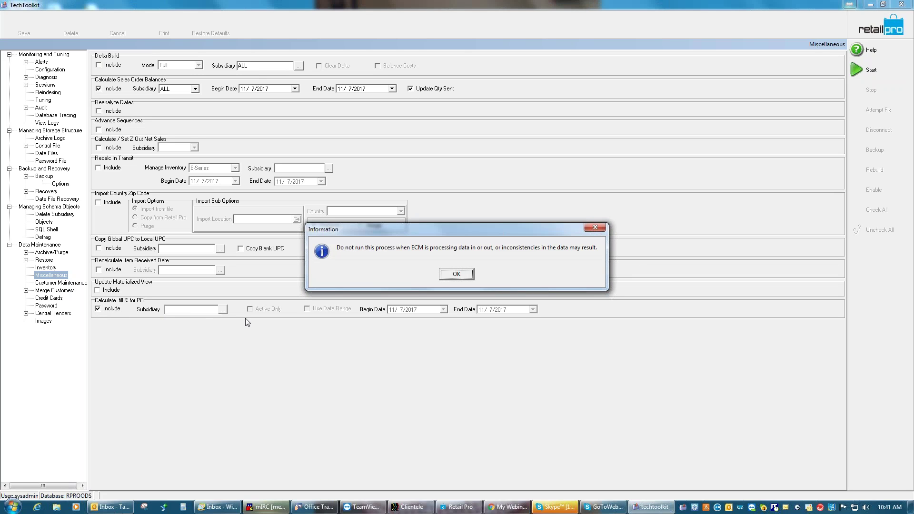
{"action": "left_click", "coordinate": [456, 275]}
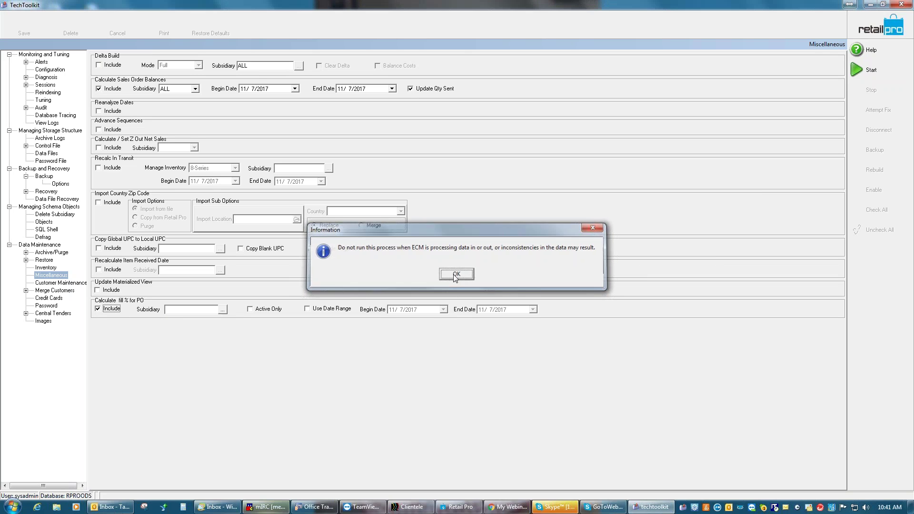
{"action": "left_click", "coordinate": [222, 310]}
{"action": "left_click", "coordinate": [402, 190]}
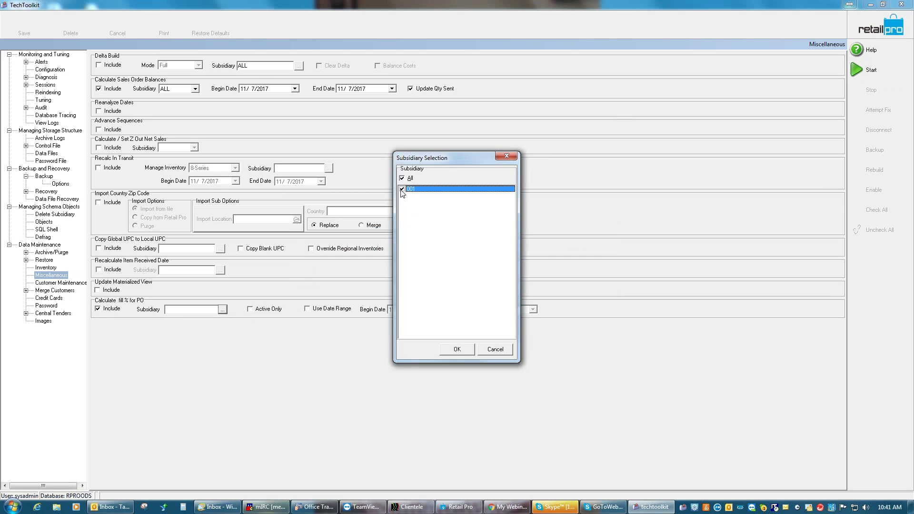
{"action": "left_click", "coordinate": [465, 350]}
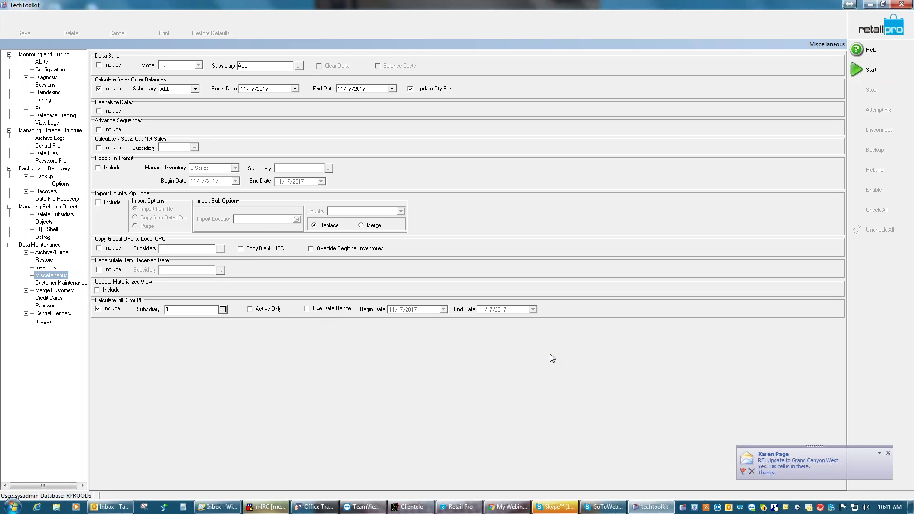
Turn on Use Date Range for the PO fill task, then exclude the task again
{"action": "left_click", "coordinate": [888, 453]}
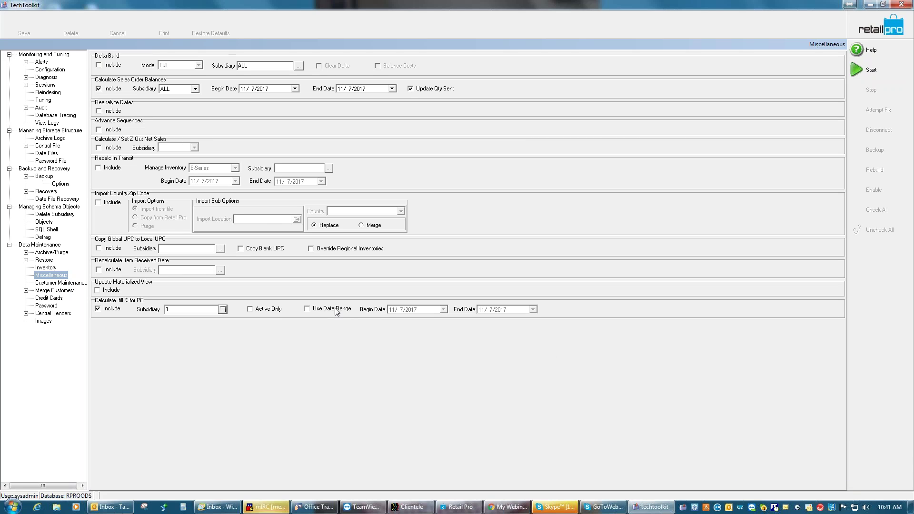
{"action": "left_click", "coordinate": [307, 309]}
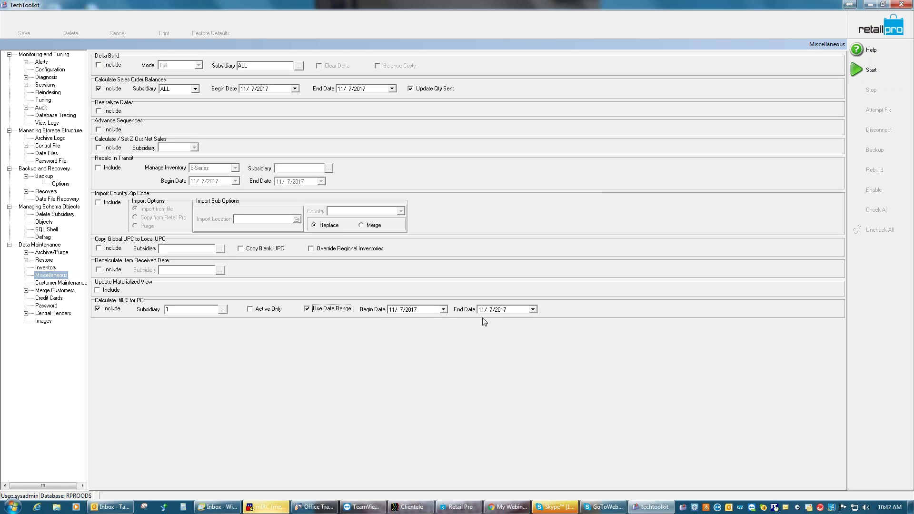
{"action": "left_click", "coordinate": [98, 309]}
Uncheck Include for Calculate Sales Order Balances, leaving no Miscellaneous task selected
{"action": "left_click", "coordinate": [98, 89]}
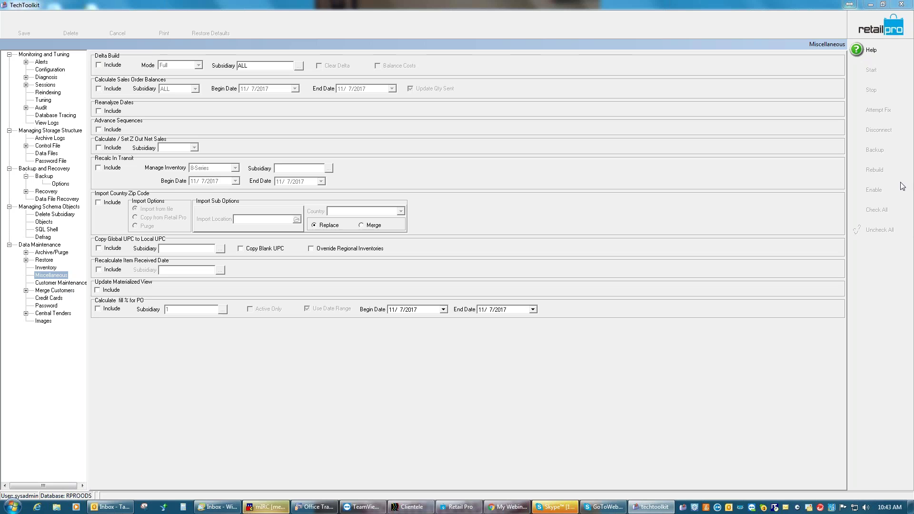
Close TechToolkit, minimise Retail Pro, and open Computer from the desktop
{"action": "left_click", "coordinate": [903, 4]}
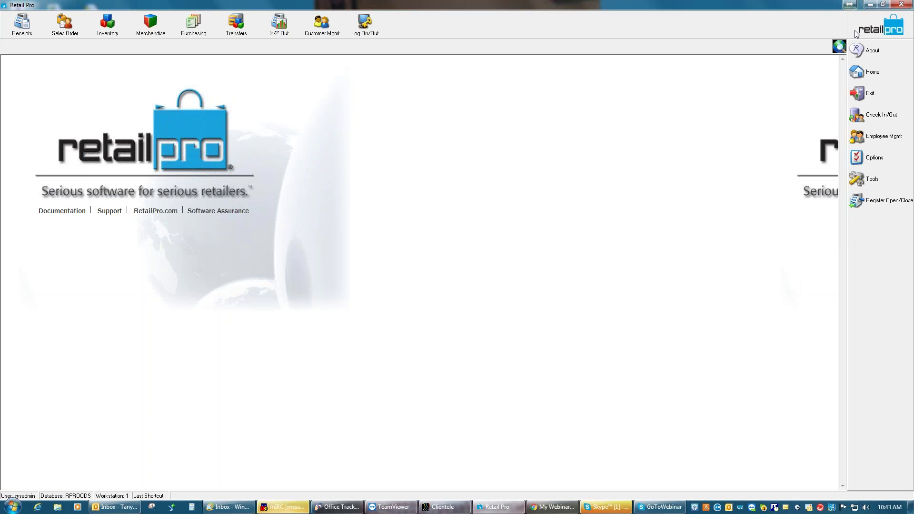
{"action": "left_click", "coordinate": [869, 5]}
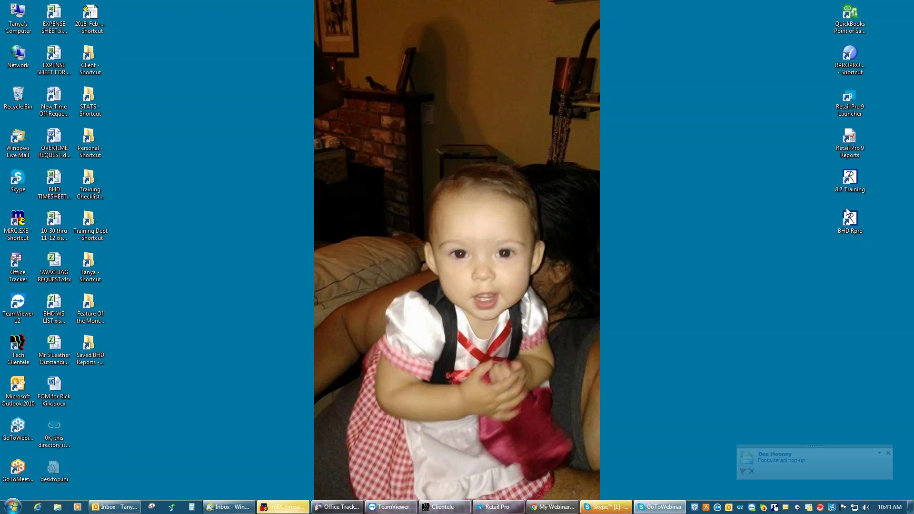
{"action": "left_click", "coordinate": [20, 27]}
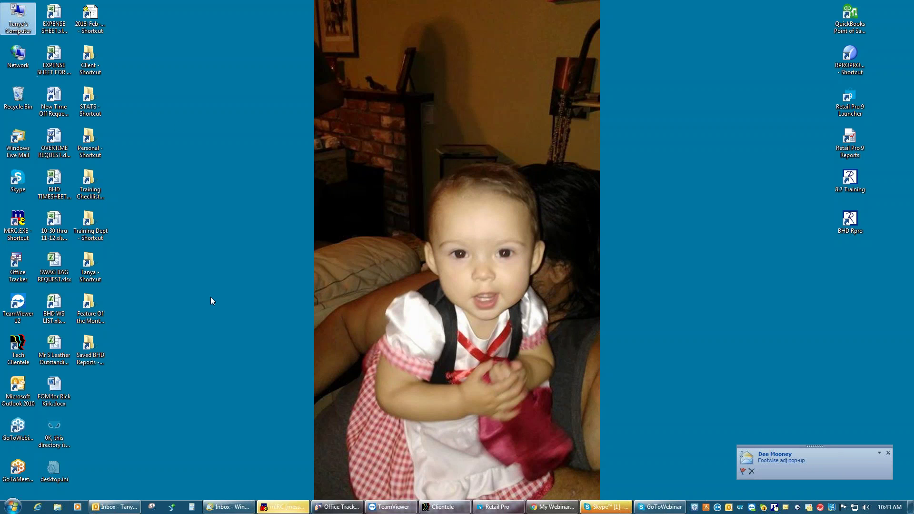
{"action": "key", "text": "Return"}
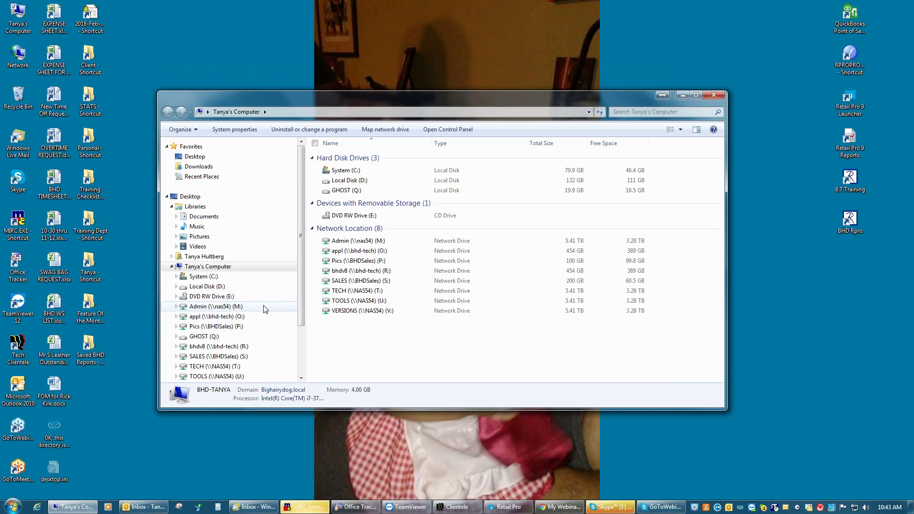
Browse Local Disk (D:) into the RetailPro9 folder, return to D:, and close Explorer
{"action": "left_click", "coordinate": [361, 180]}
{"action": "double_click", "coordinate": [361, 181]}
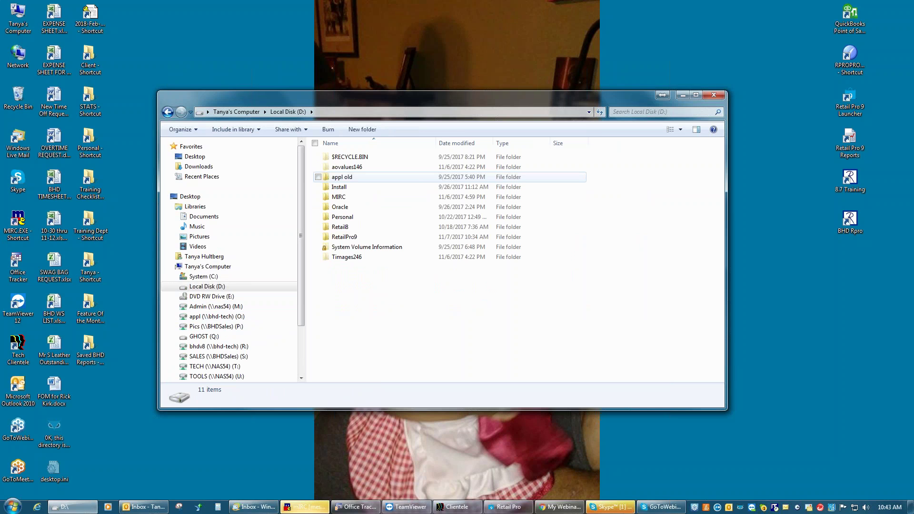
{"action": "double_click", "coordinate": [360, 237]}
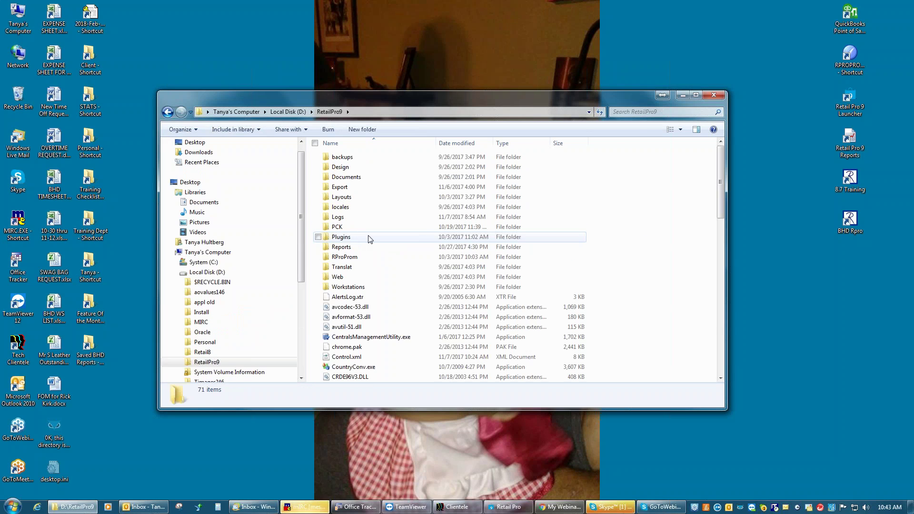
{"action": "left_click", "coordinate": [290, 111]}
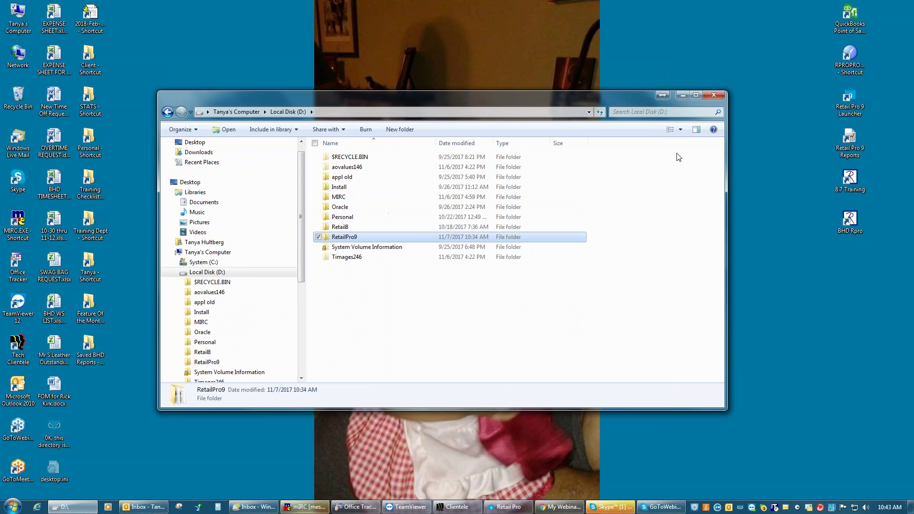
{"action": "left_click", "coordinate": [714, 94]}
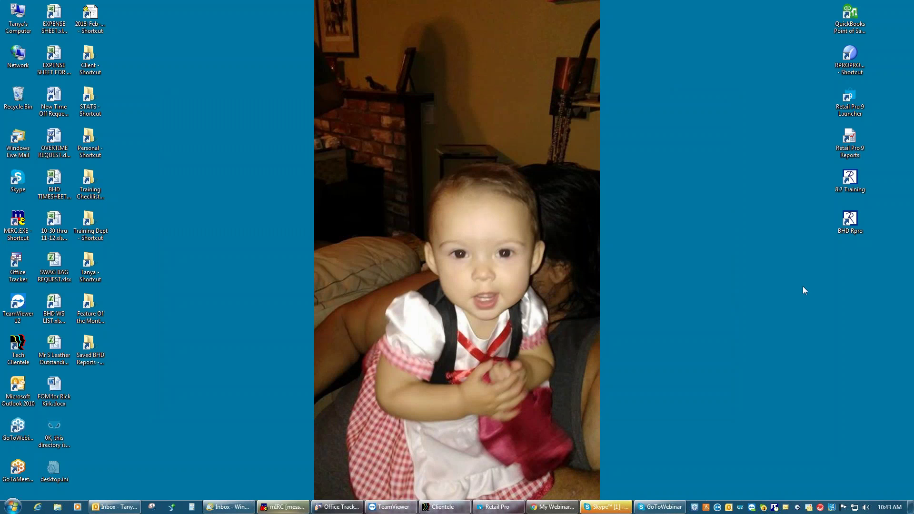
Restore the Retail Pro window from its taskbar button
{"action": "left_click", "coordinate": [491, 509]}
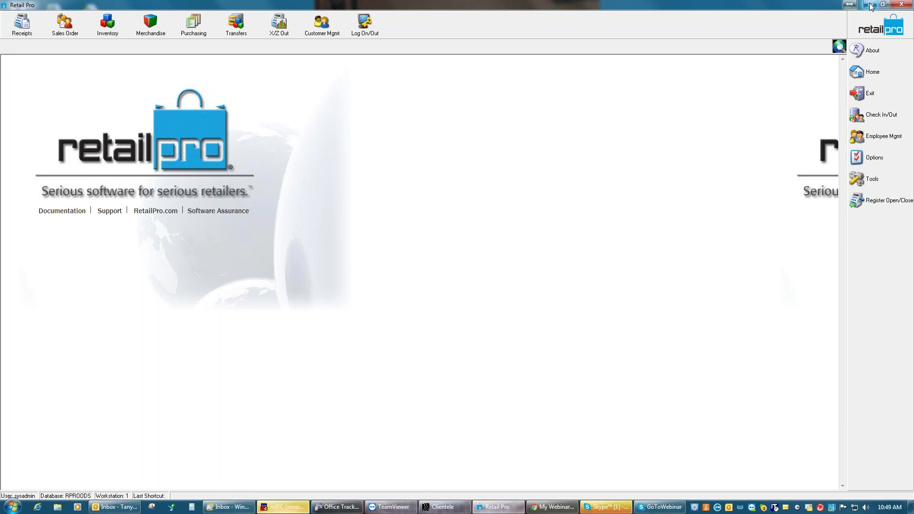
Minimize Retail Pro 9 and start Windows Task Manager from the taskbar menu
{"action": "left_click", "coordinate": [871, 5]}
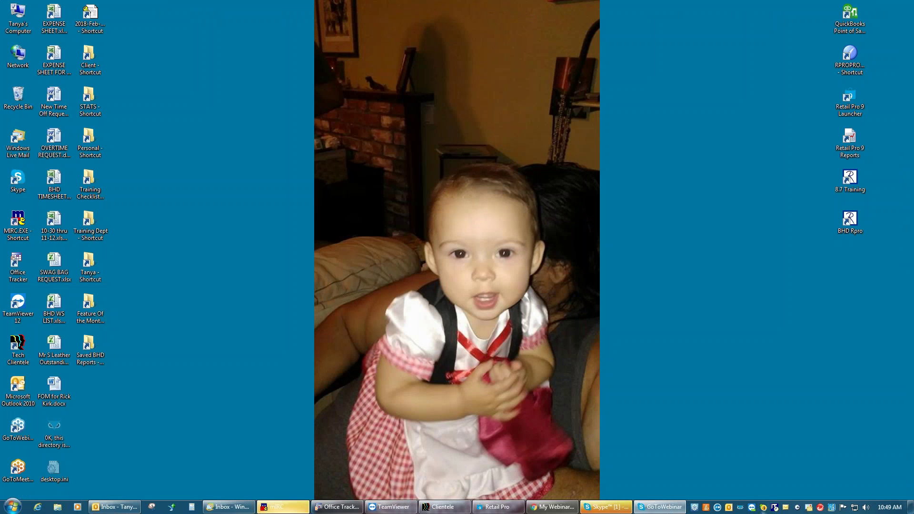
{"action": "right_click", "coordinate": [689, 509]}
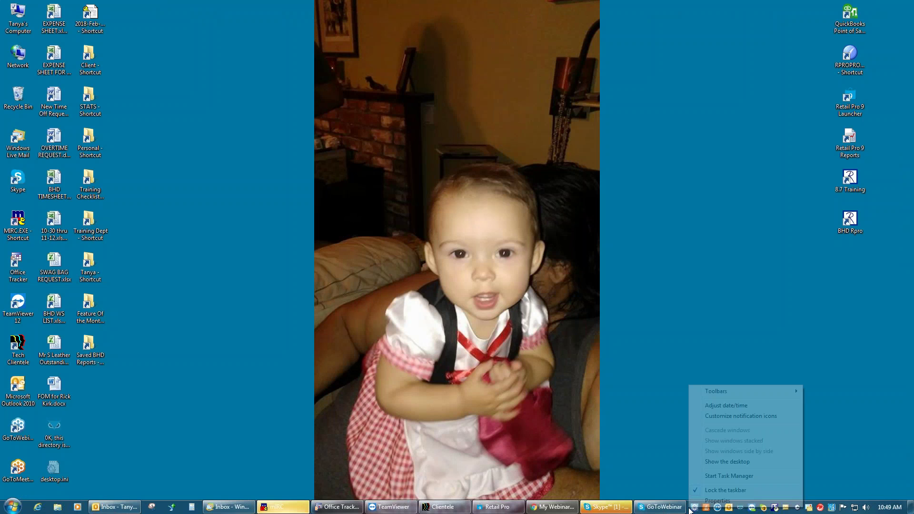
{"action": "left_click", "coordinate": [732, 477]}
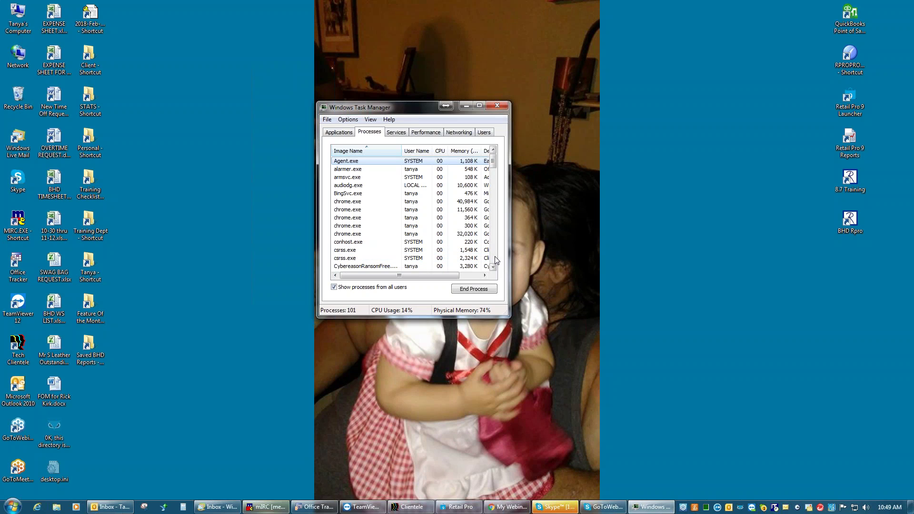
Scroll the Processes list down past oracle.exe to RPro9.exe
{"action": "left_click", "coordinate": [494, 258]}
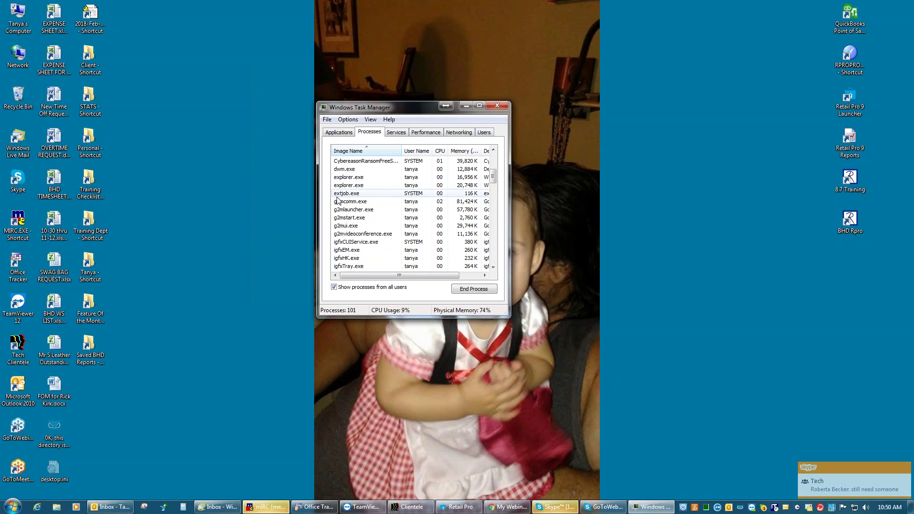
{"action": "scroll", "coordinate": [494, 253], "scroll_direction": "down", "scroll_amount": 4}
{"action": "scroll", "coordinate": [493, 257], "scroll_direction": "down", "scroll_amount": 4}
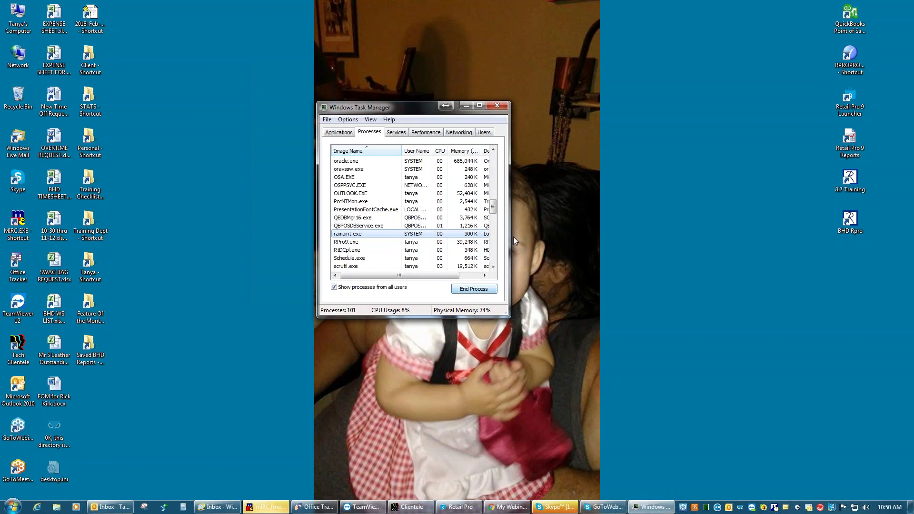
Close Task Manager and restore Retail Pro 9 from its taskbar button
{"action": "left_click", "coordinate": [498, 106]}
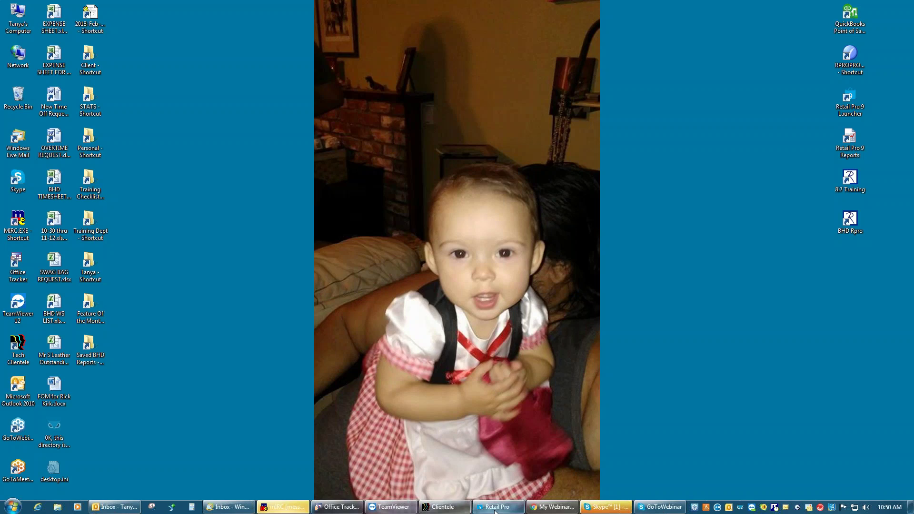
{"action": "left_click", "coordinate": [498, 507]}
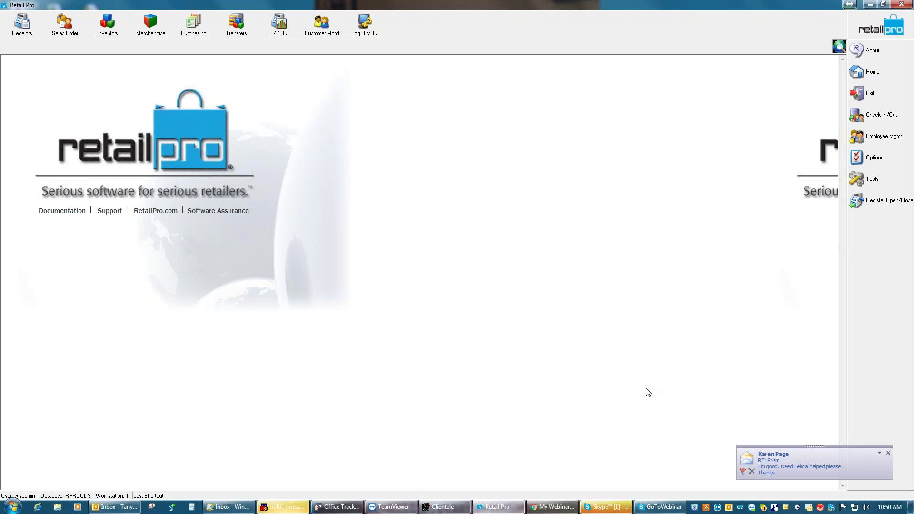